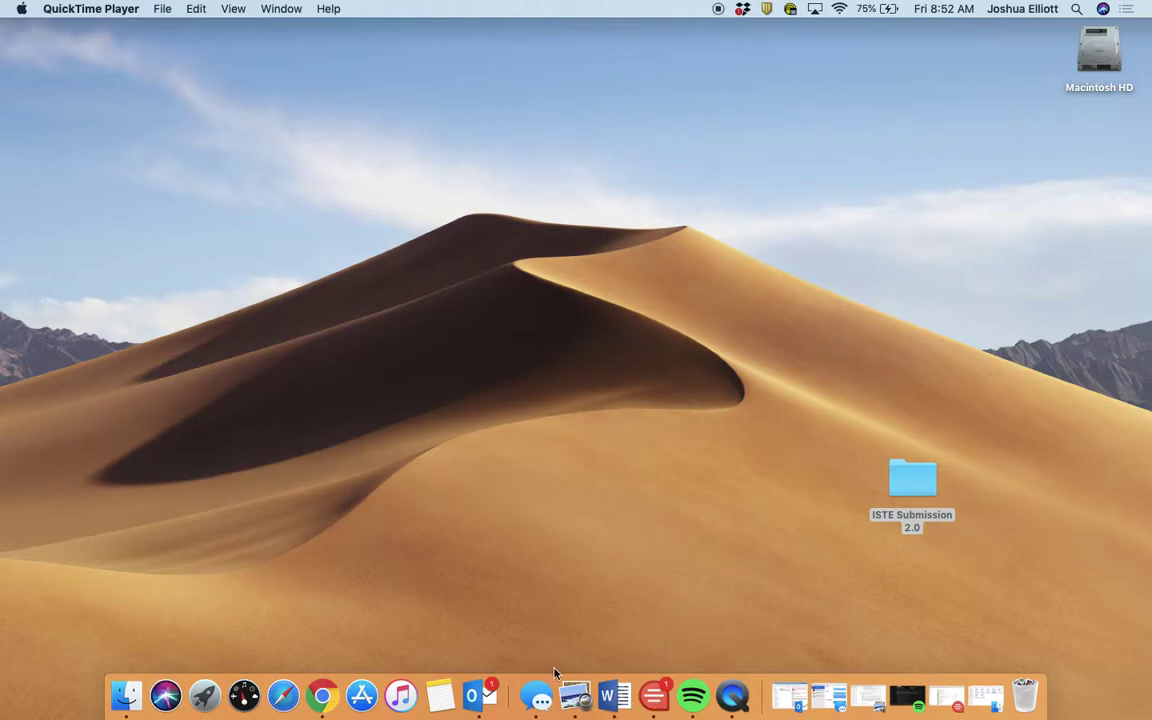
Step: Launch Quip from the Dock to show its Updates feed
{"action": "left_click", "coordinate": [654, 695]}
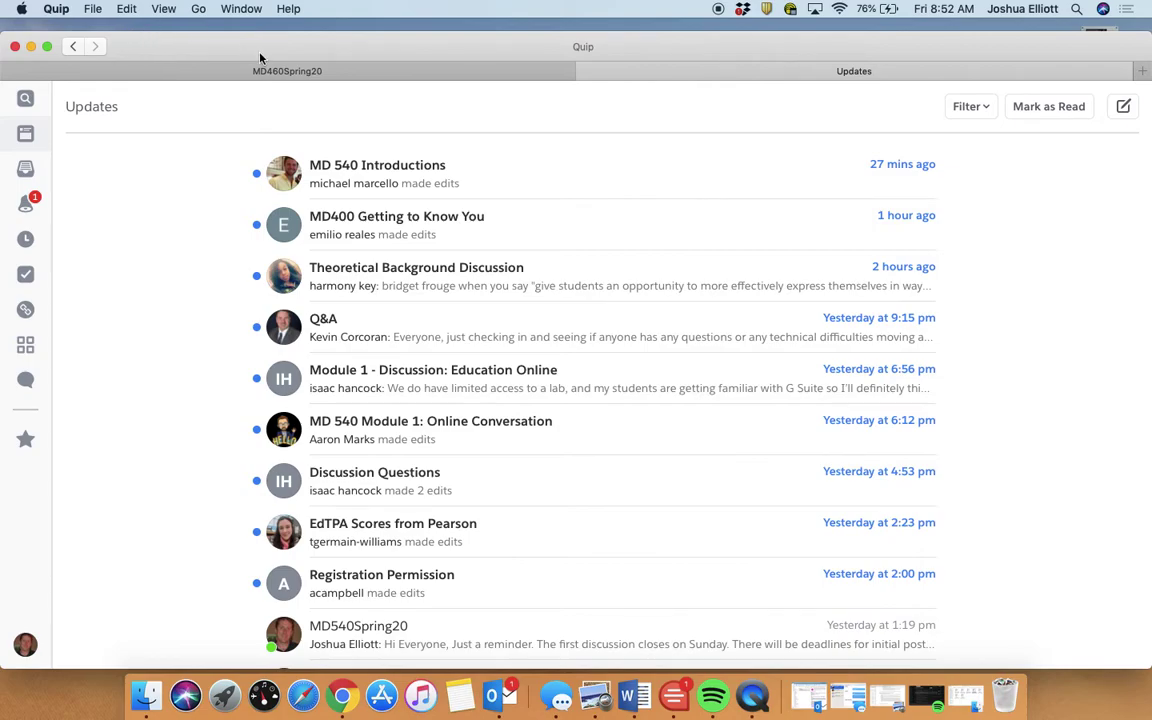
Step: Put Quip in full screen and open the MD400Spring20 favorite folder
{"action": "left_click", "coordinate": [48, 50]}
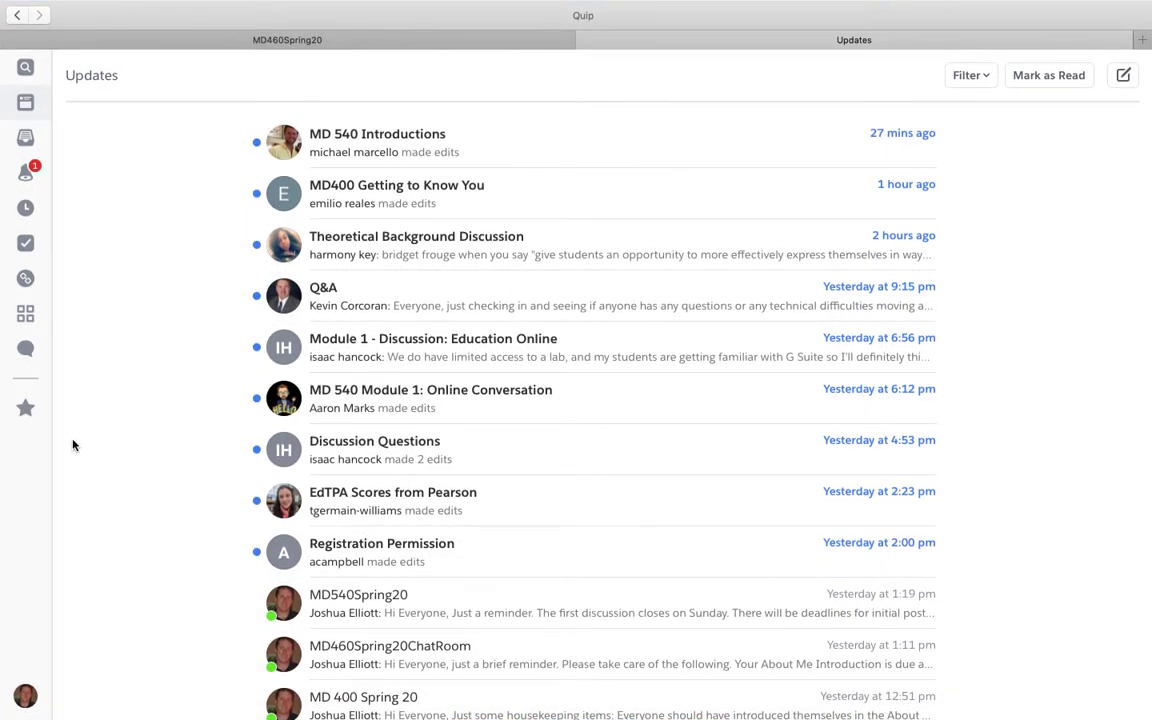
{"action": "left_click", "coordinate": [26, 408]}
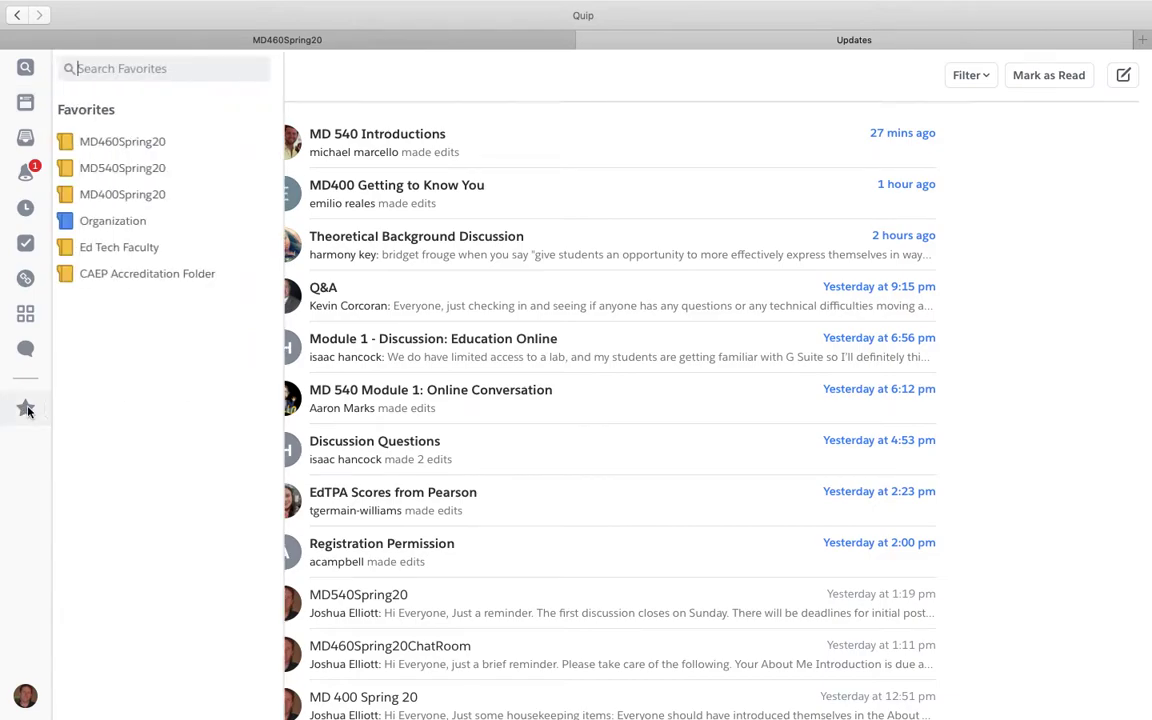
{"action": "left_click", "coordinate": [133, 196]}
Step: Browse all folders and check MD540Spring20's options, then return to the MD400Spring20 folder
{"action": "left_click", "coordinate": [29, 147]}
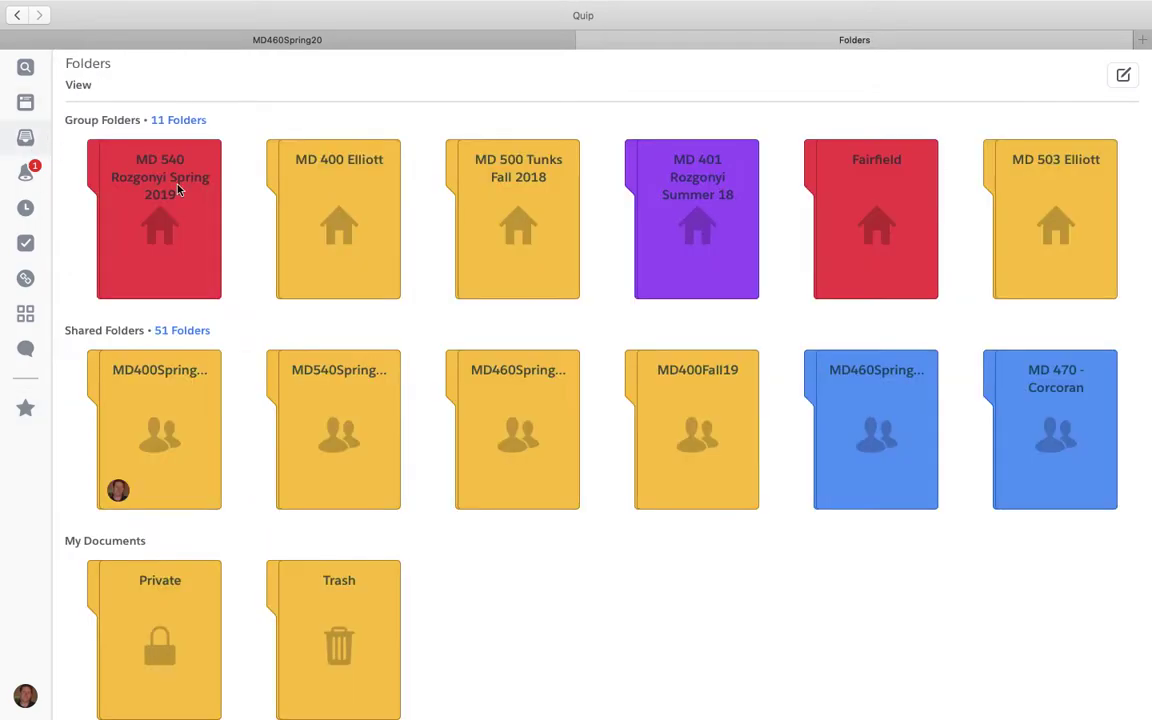
{"action": "right_click", "coordinate": [322, 392]}
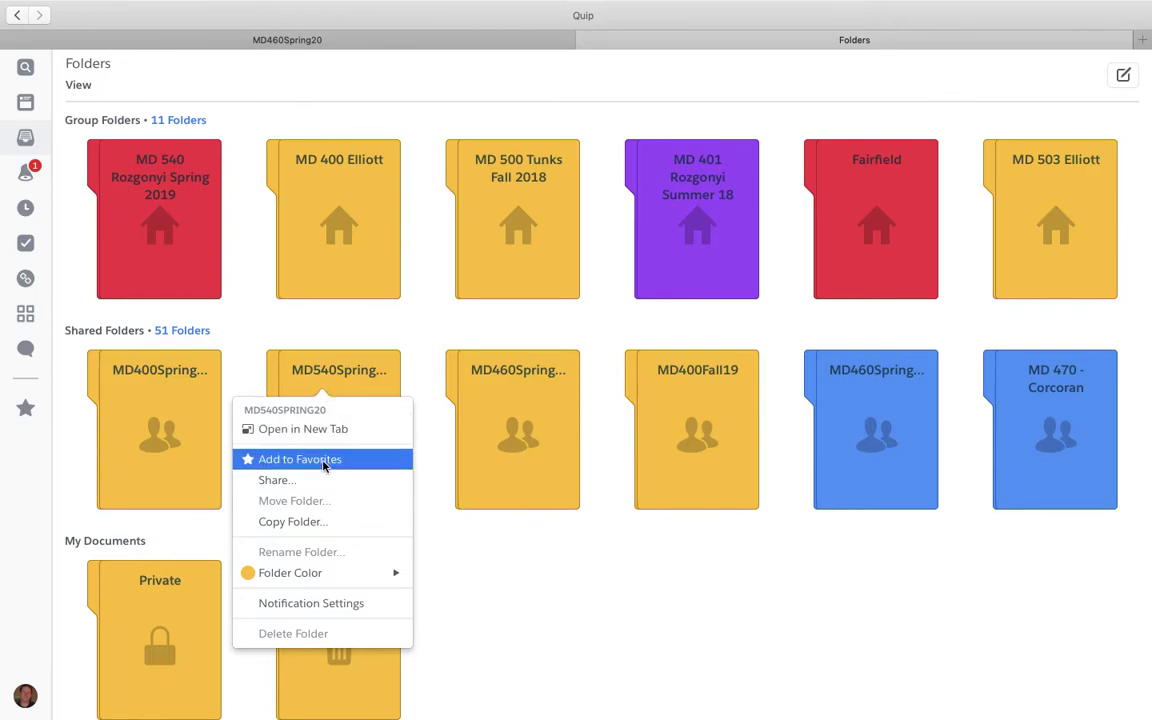
{"action": "left_click", "coordinate": [276, 70]}
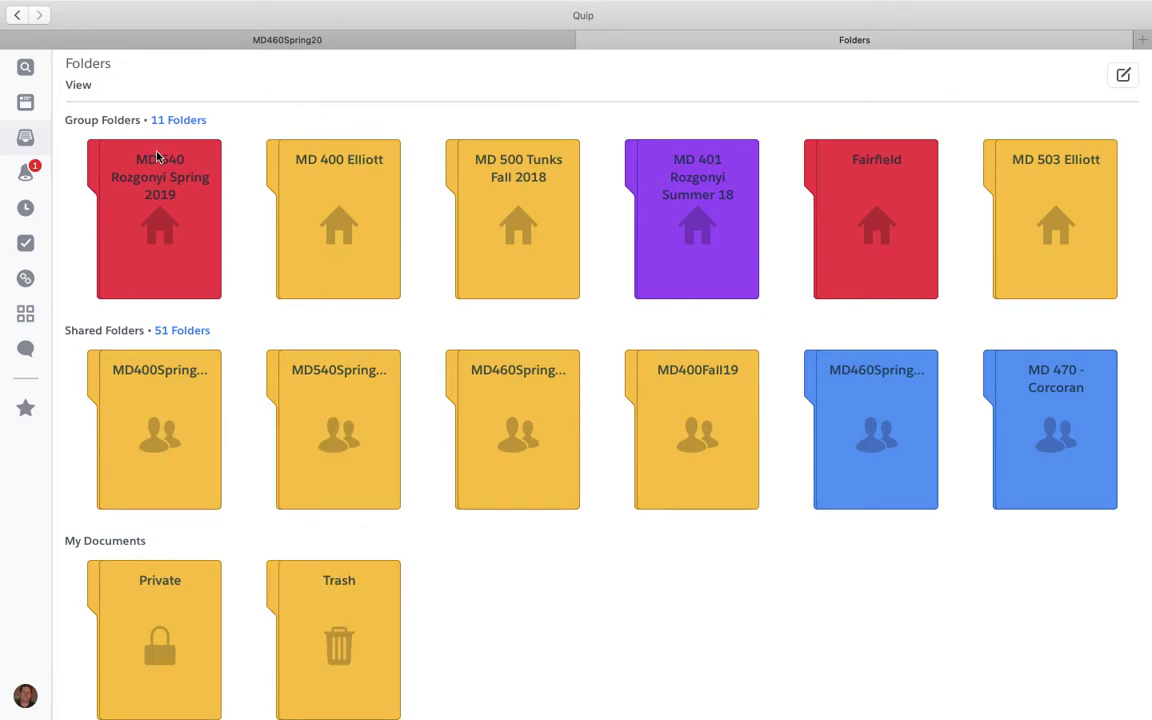
{"action": "left_click", "coordinate": [26, 408]}
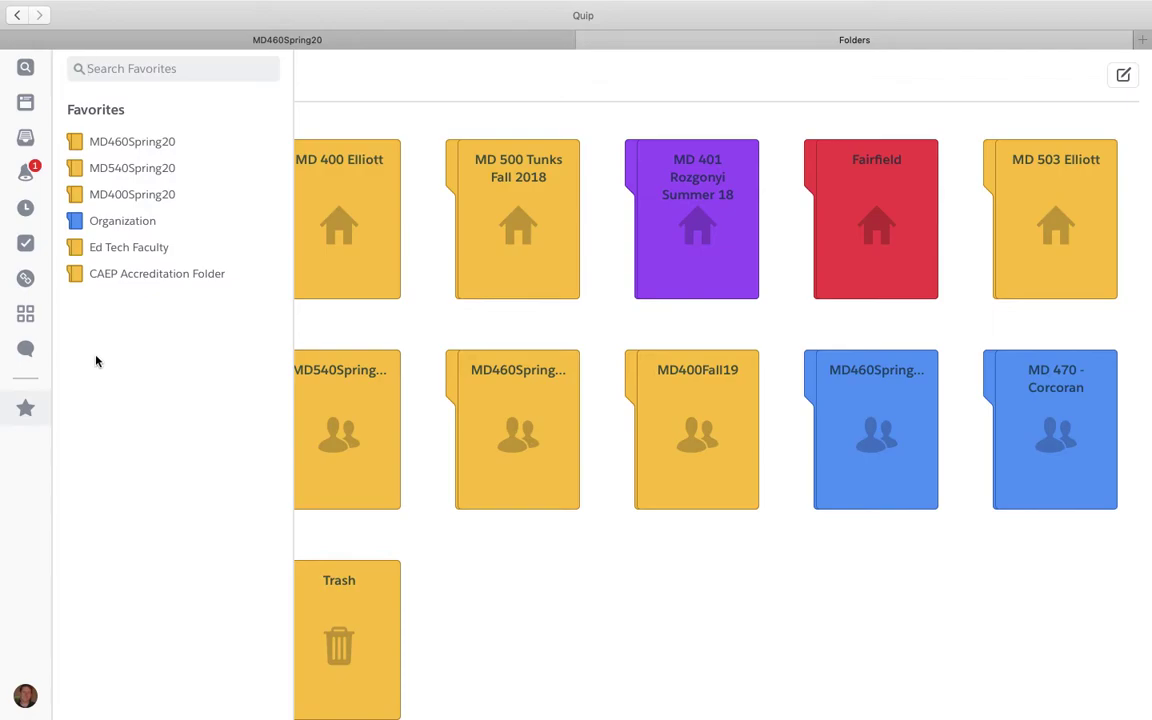
{"action": "left_click", "coordinate": [128, 196]}
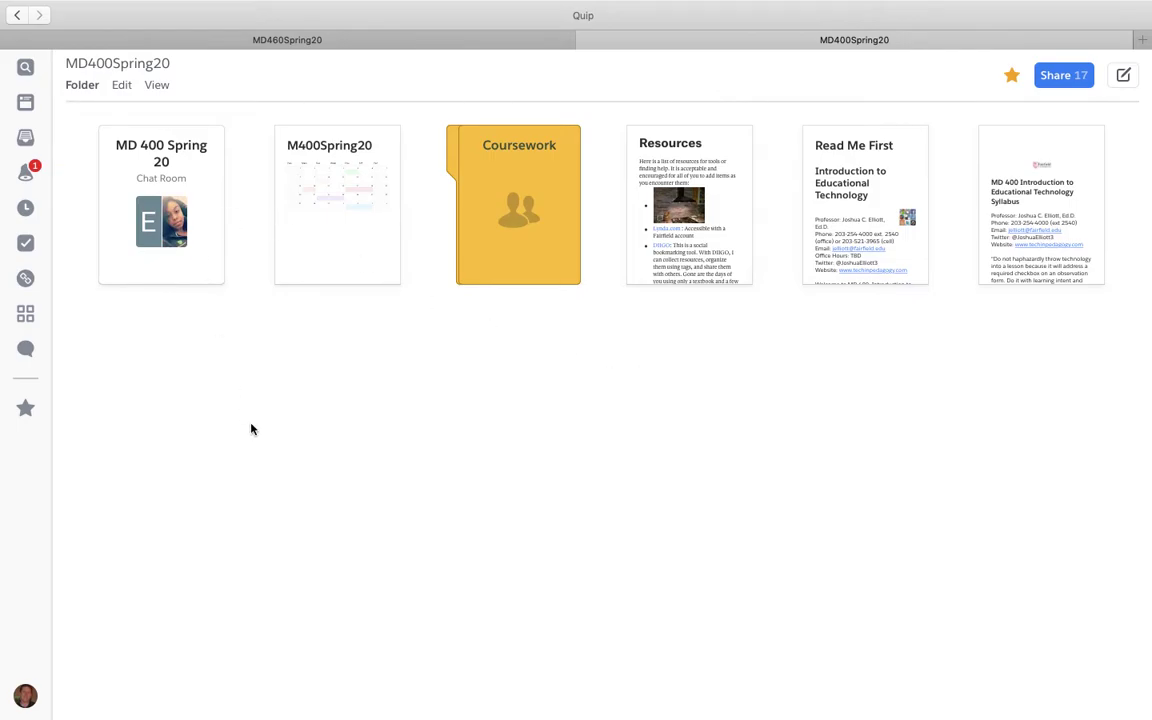
Step: Open the MD 400 Spring 20 chat room and start an @ mention in the message box
{"action": "left_click", "coordinate": [160, 178]}
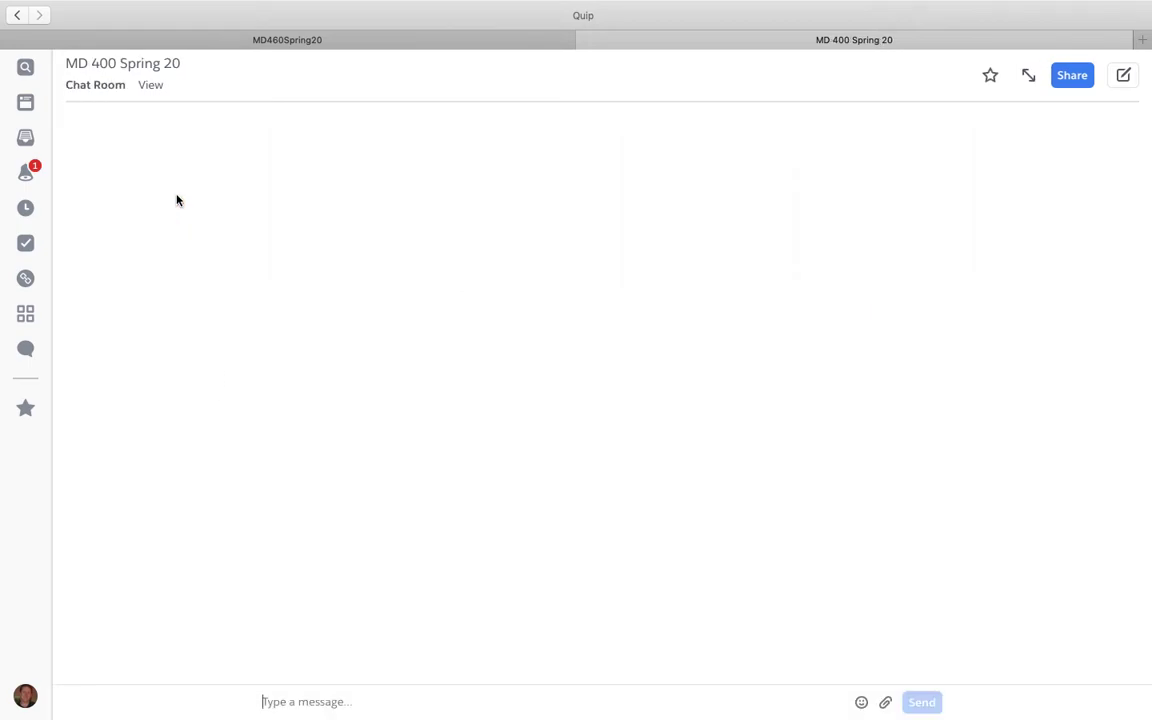
{"action": "mouse_move", "coordinate": [58, 5]}
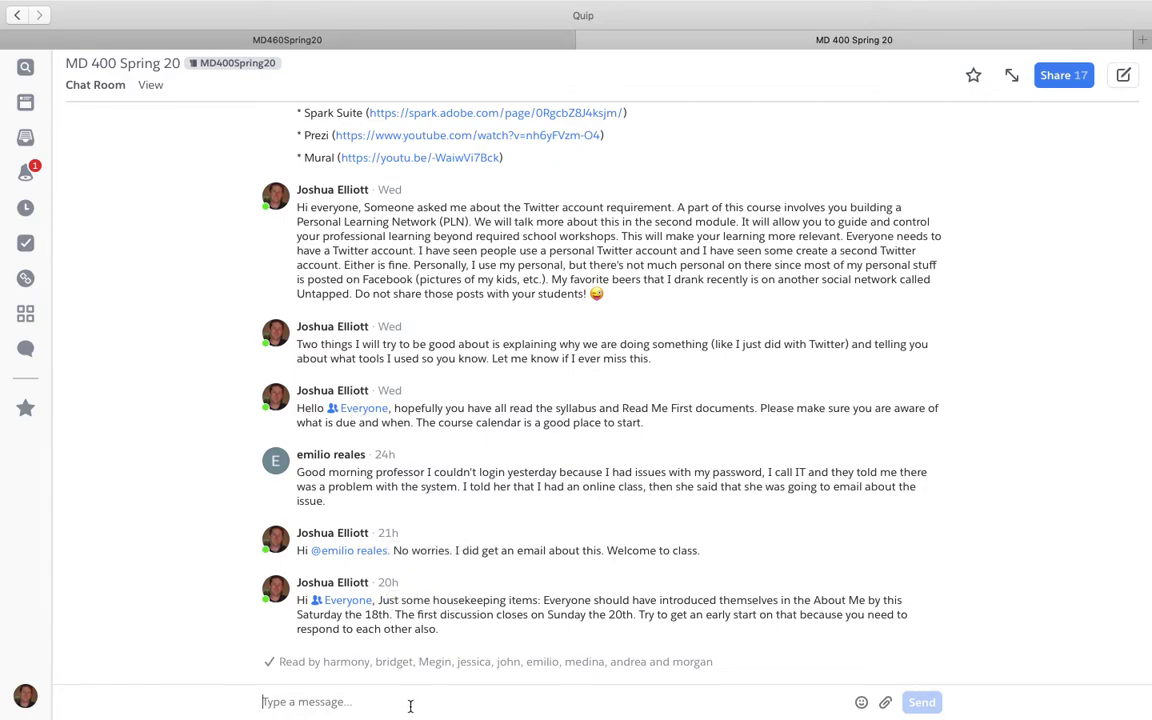
{"action": "type", "text": "@"}
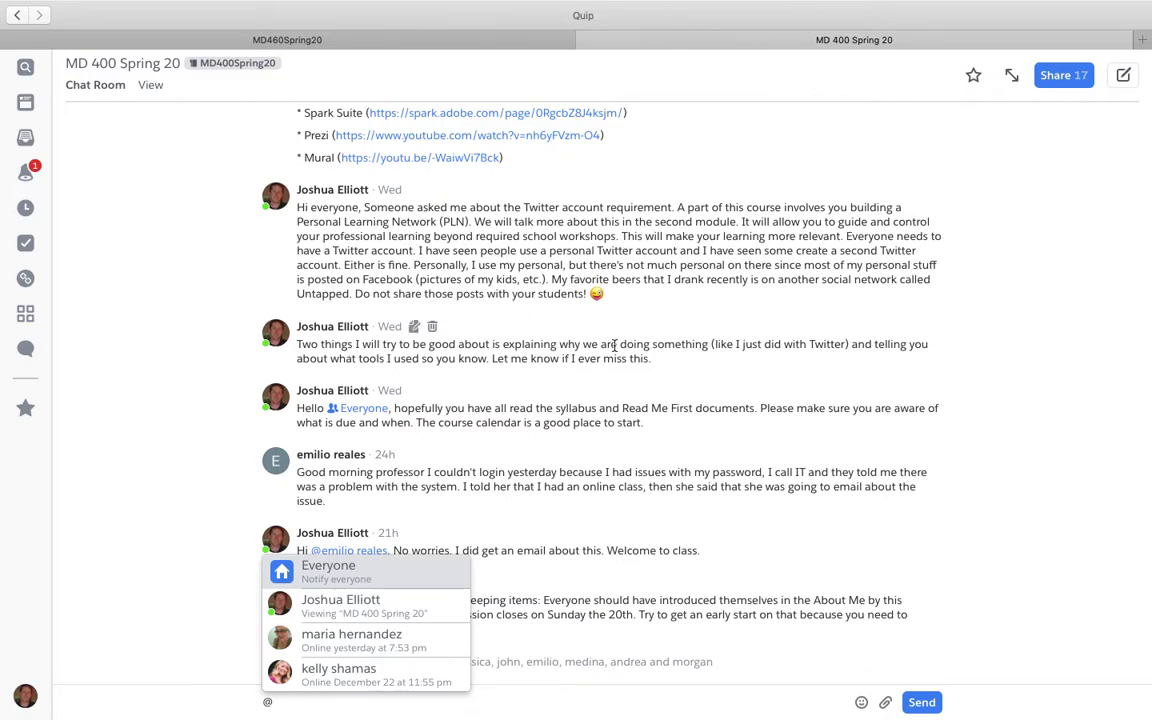
{"action": "left_click", "coordinate": [668, 480]}
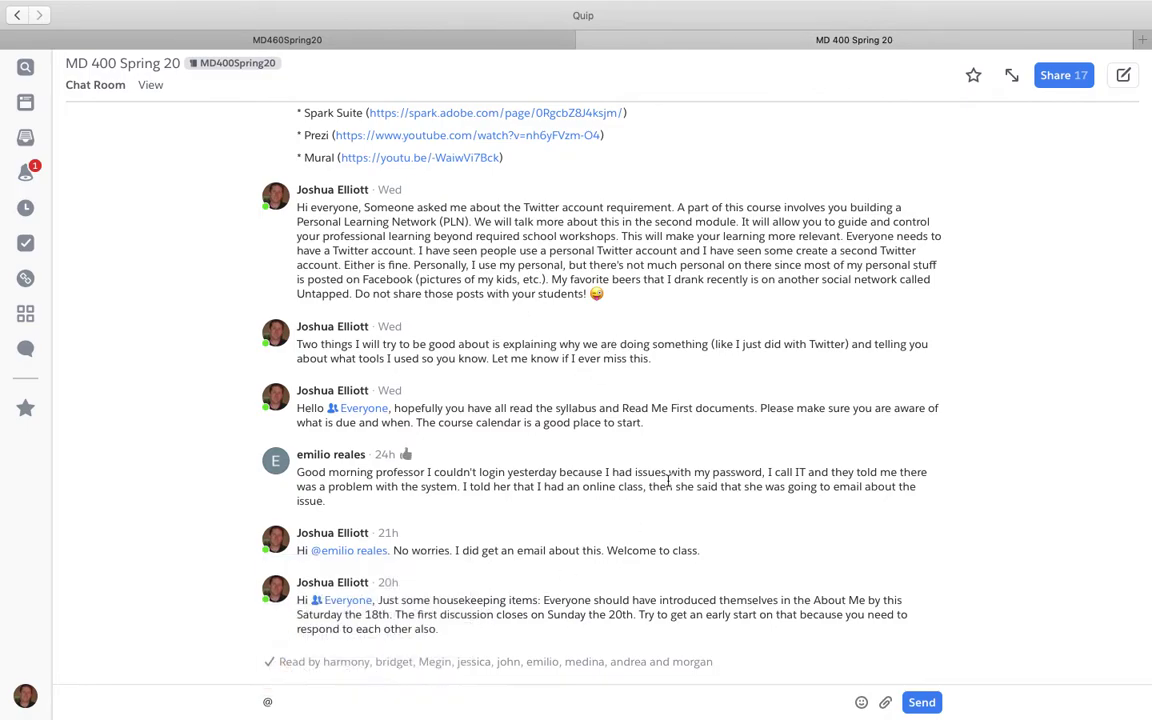
Step: Scroll through the chat history, then head back out of the chat room
{"action": "scroll", "coordinate": [668, 480], "scroll_direction": "up", "scroll_amount": 3}
{"action": "scroll", "coordinate": [668, 480], "scroll_direction": "down", "scroll_amount": 3}
{"action": "scroll", "coordinate": [598, 324], "scroll_direction": "up", "scroll_amount": 3}
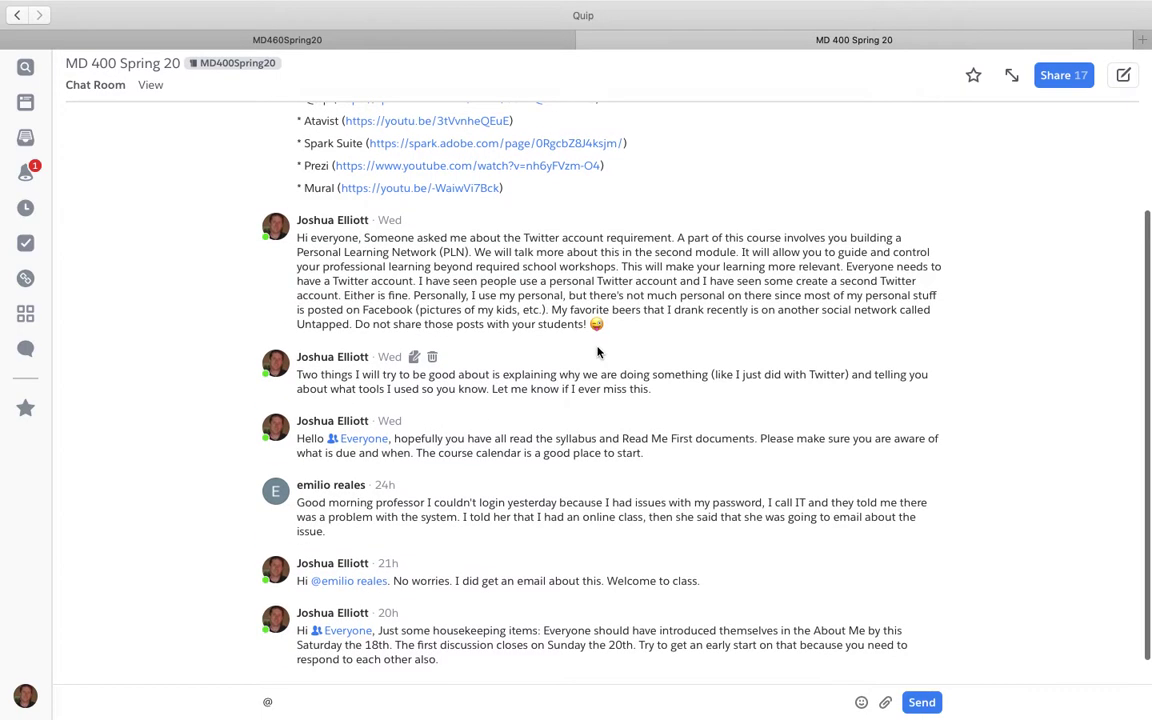
{"action": "scroll", "coordinate": [598, 350], "scroll_direction": "up", "scroll_amount": 3}
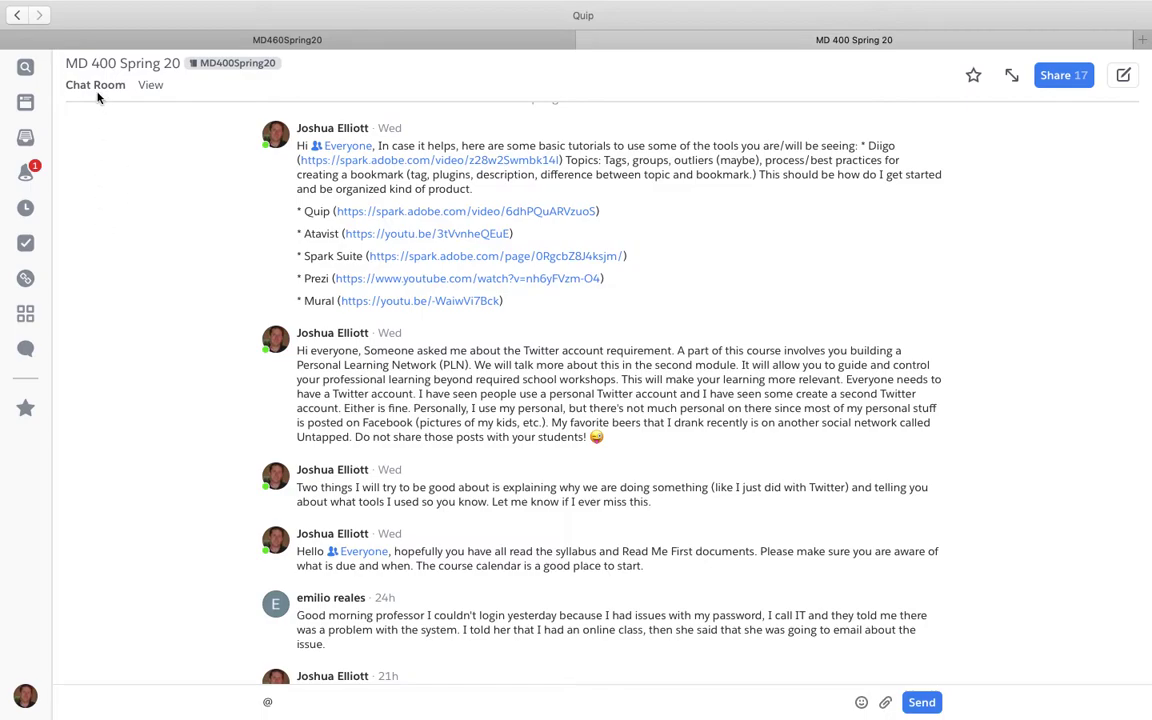
{"action": "left_click", "coordinate": [16, 17]}
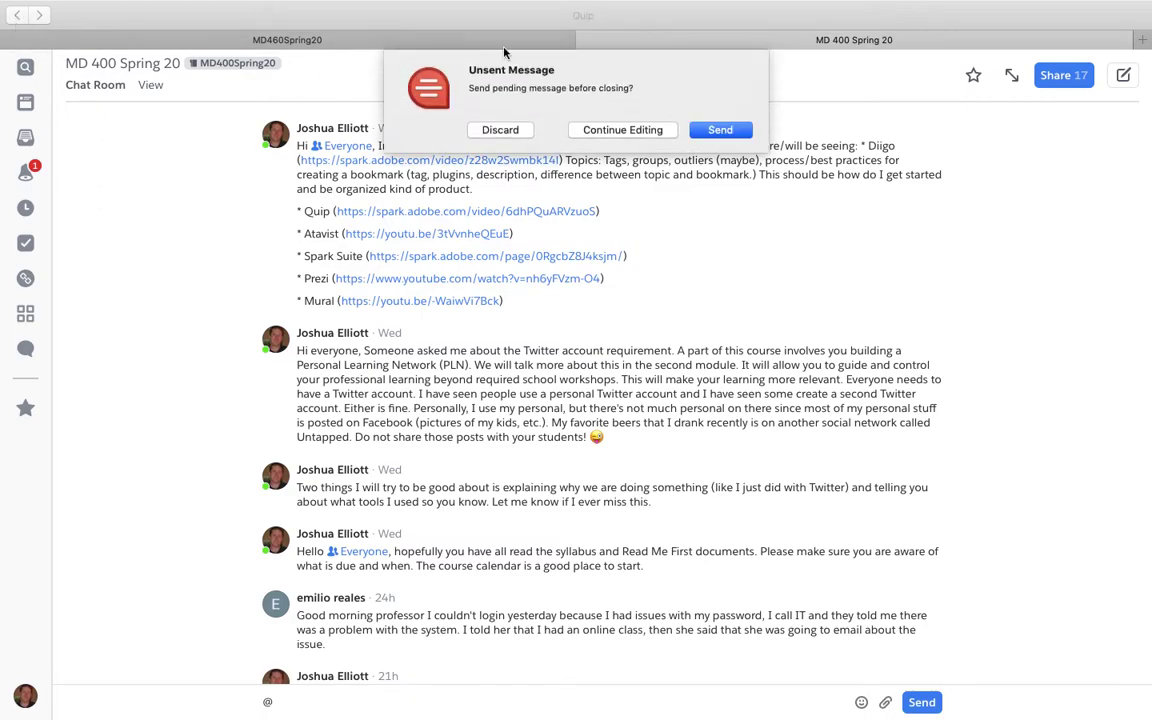
Step: Send the pending message and open the M400Spring20 calendar of January 2020 events
{"action": "left_click", "coordinate": [708, 133]}
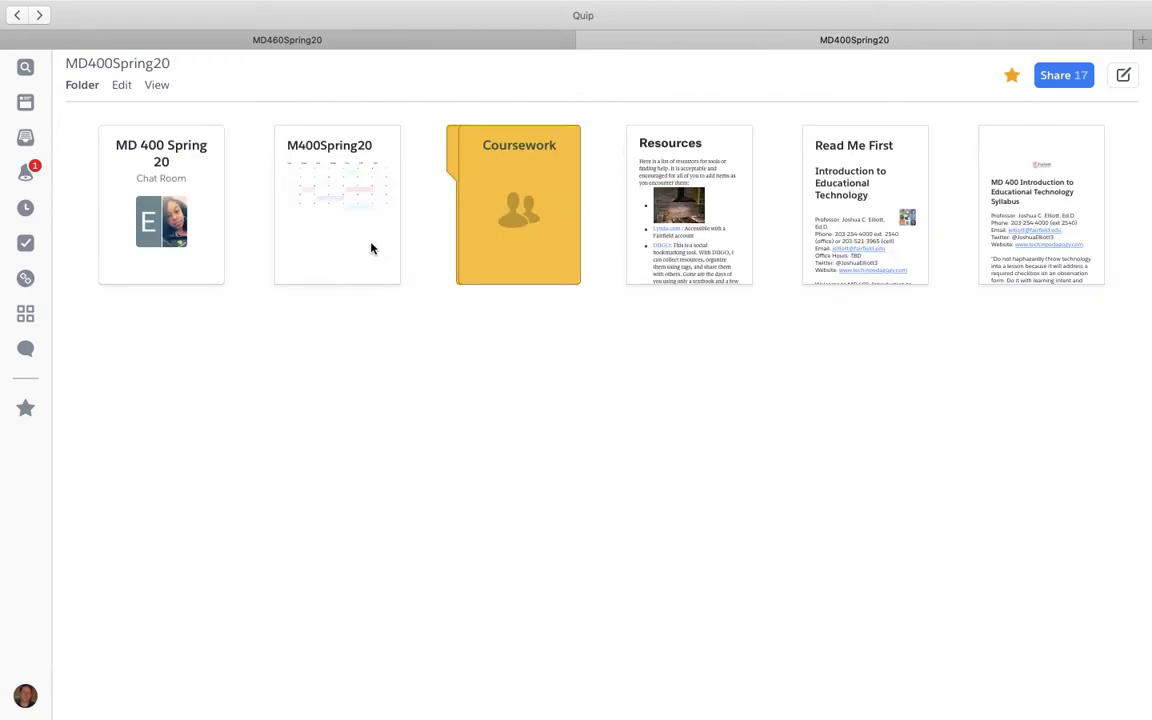
{"action": "left_click", "coordinate": [371, 248]}
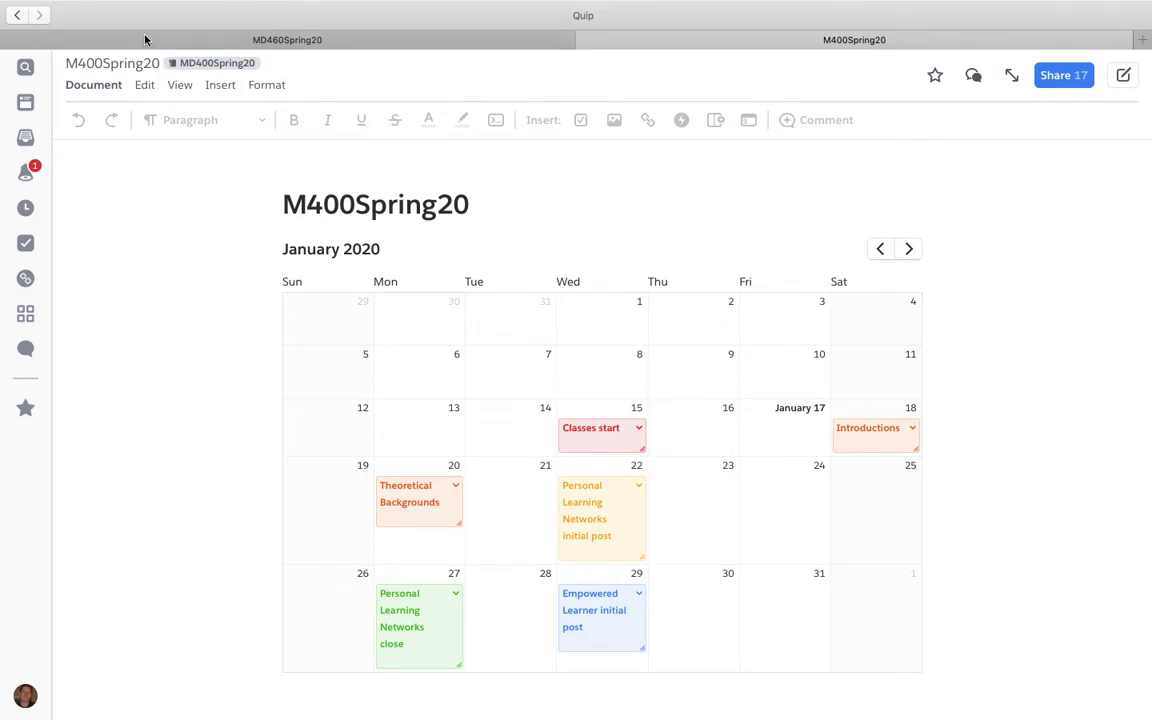
Step: Skim the Resources document, then open the Coursework folder
{"action": "left_click", "coordinate": [15, 15]}
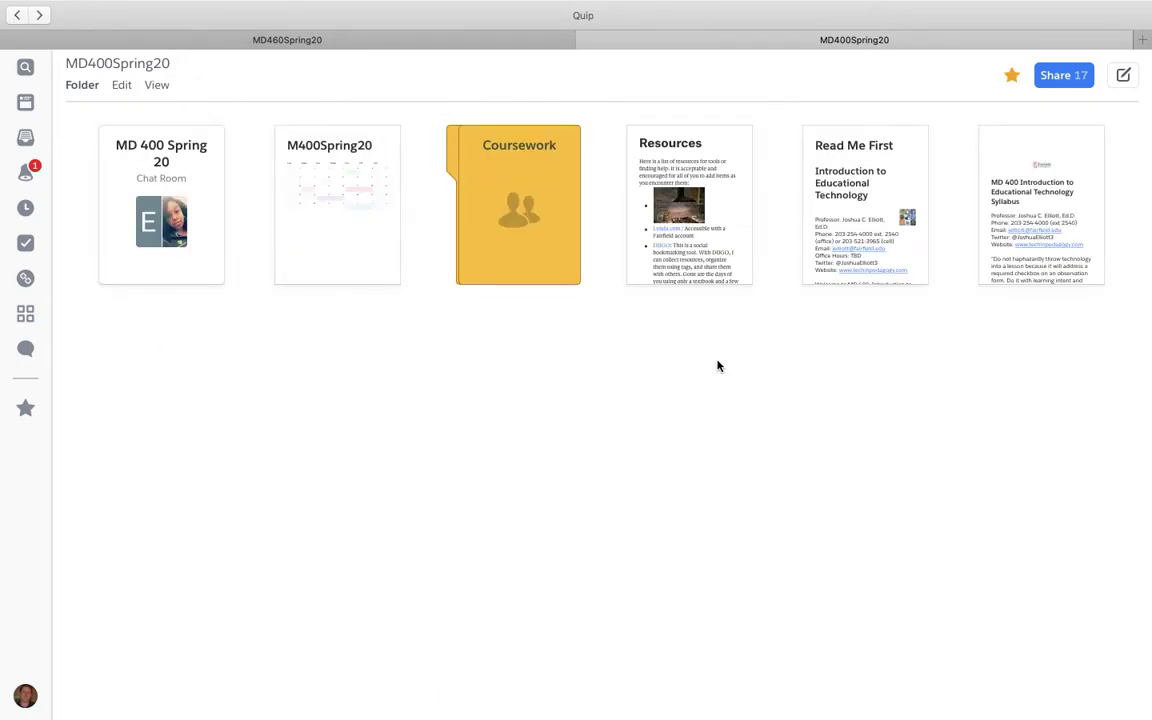
{"action": "left_click", "coordinate": [703, 177]}
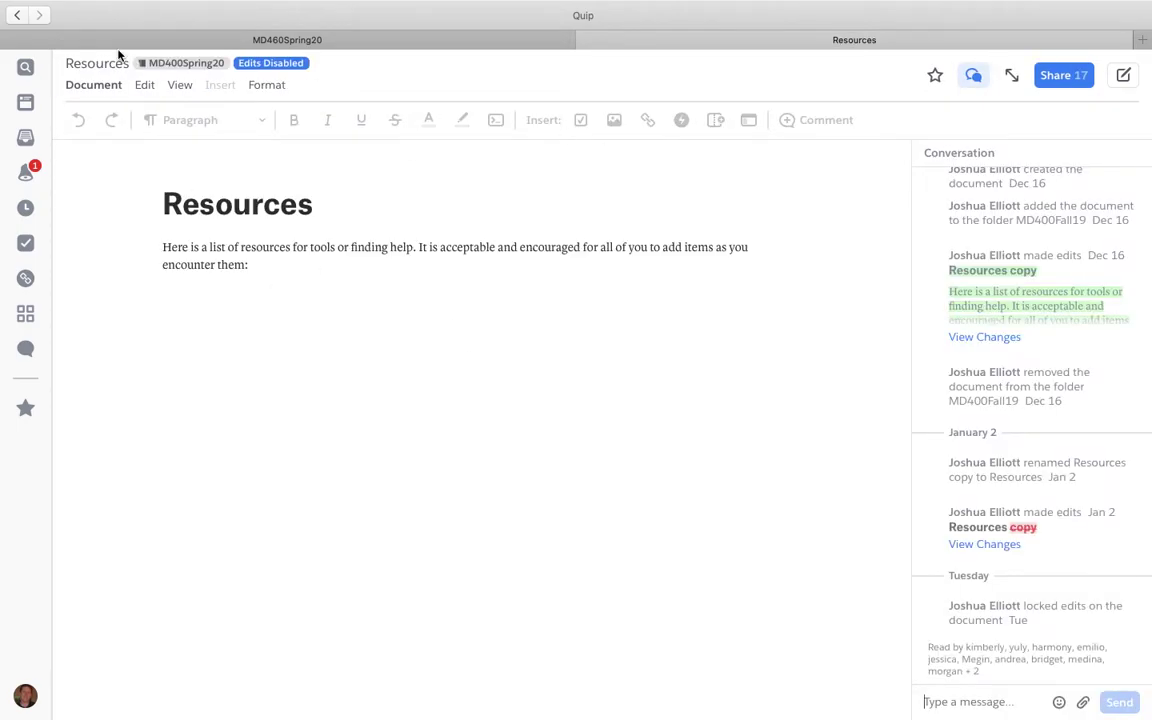
{"action": "scroll", "coordinate": [281, 289], "scroll_direction": "down", "scroll_amount": 5}
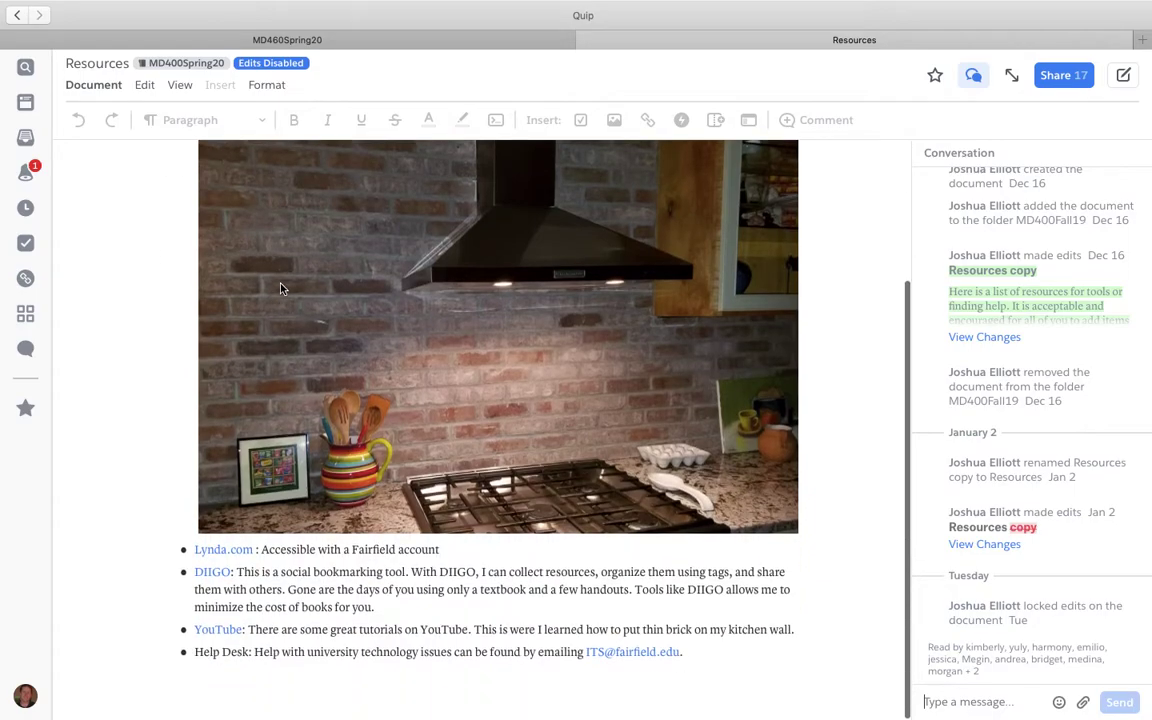
{"action": "left_click", "coordinate": [18, 16]}
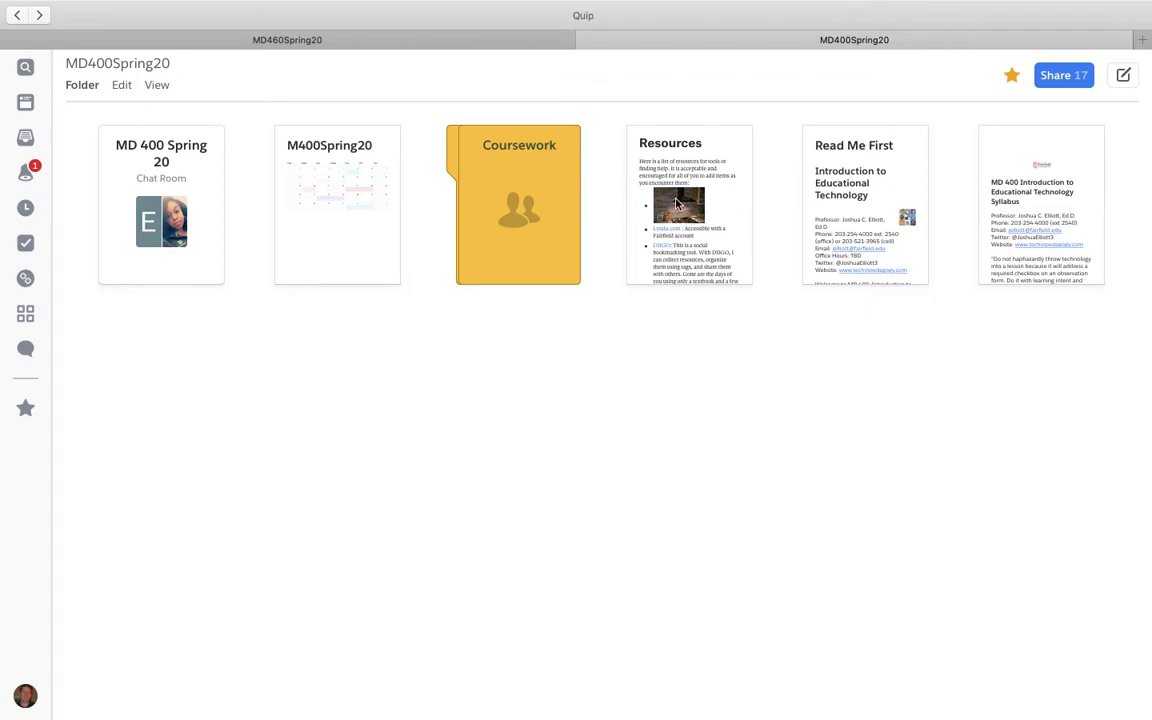
{"action": "left_click", "coordinate": [518, 185]}
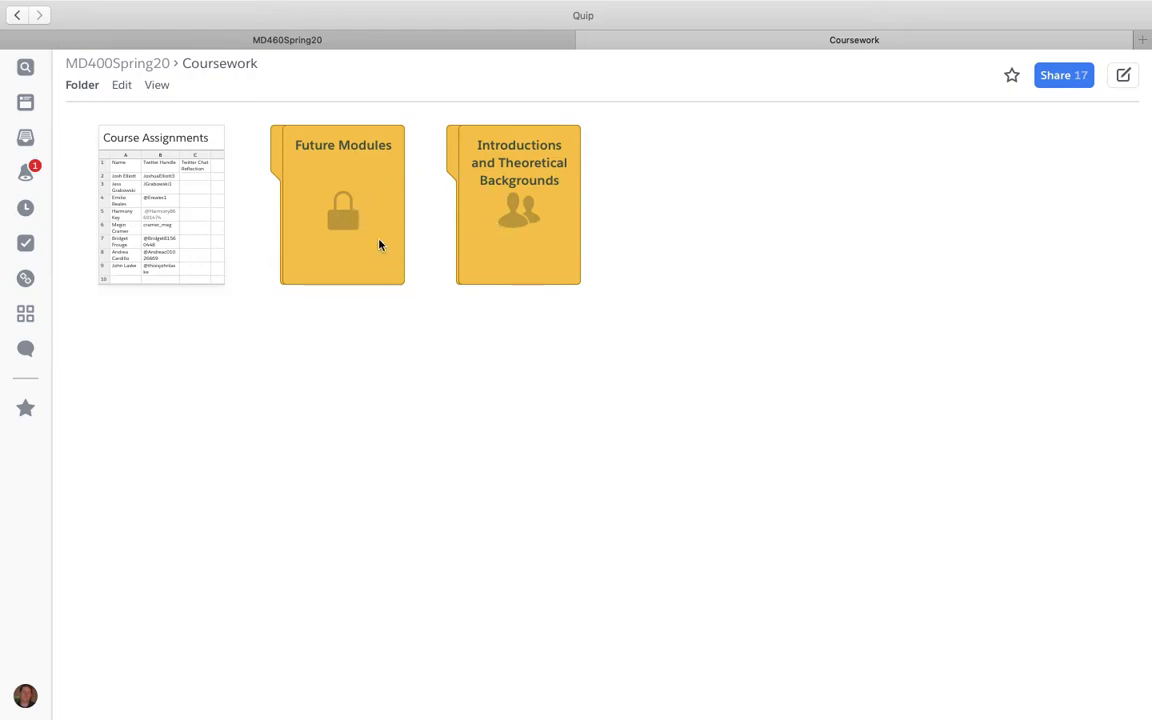
Step: Peek into Future Modules, review the Course Assignments spreadsheet, then open the Introductions folder
{"action": "left_click", "coordinate": [334, 185]}
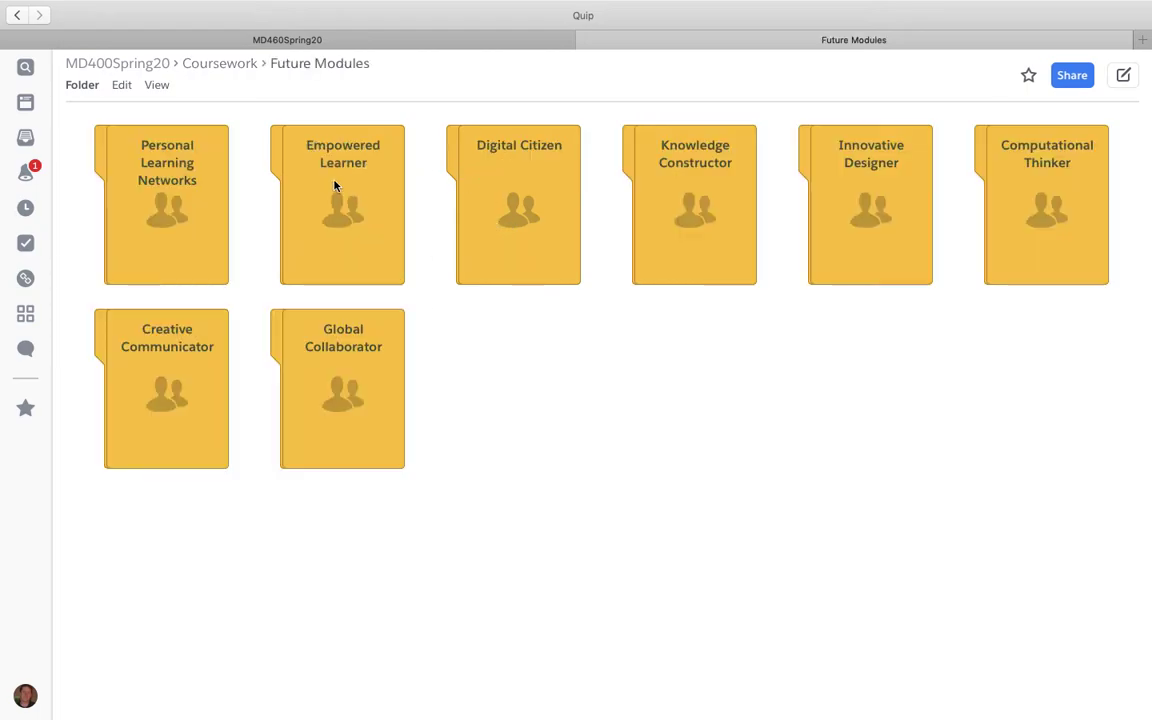
{"action": "left_click", "coordinate": [16, 16]}
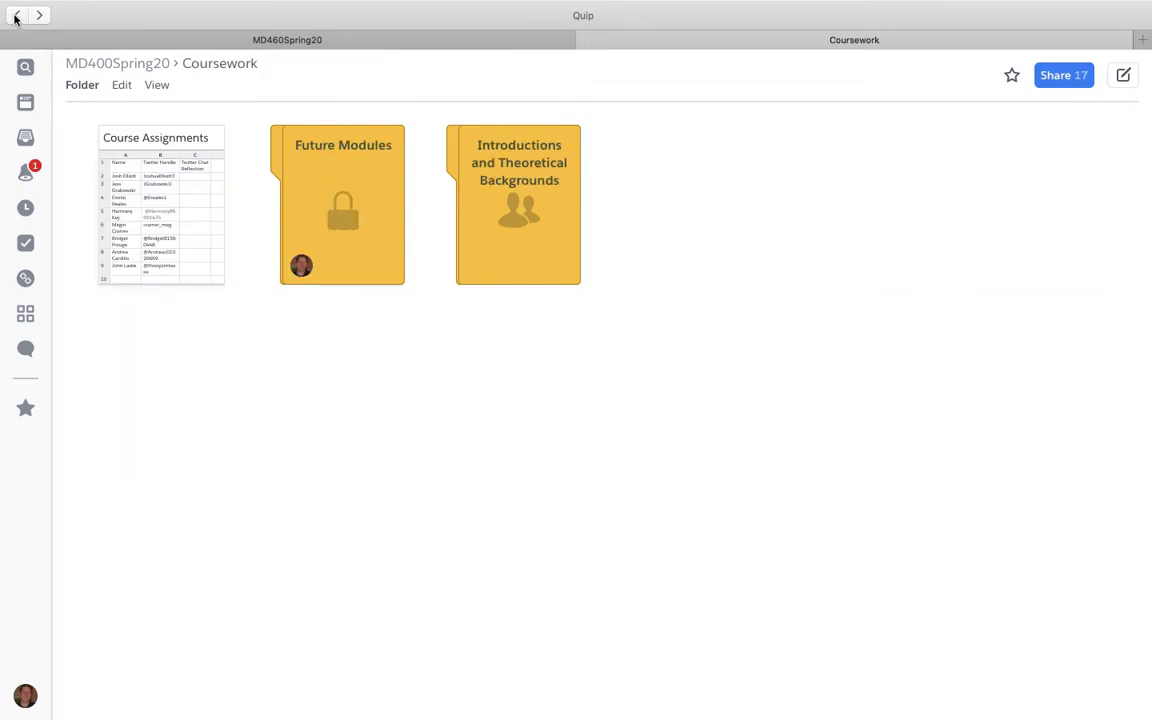
{"action": "left_click", "coordinate": [192, 147]}
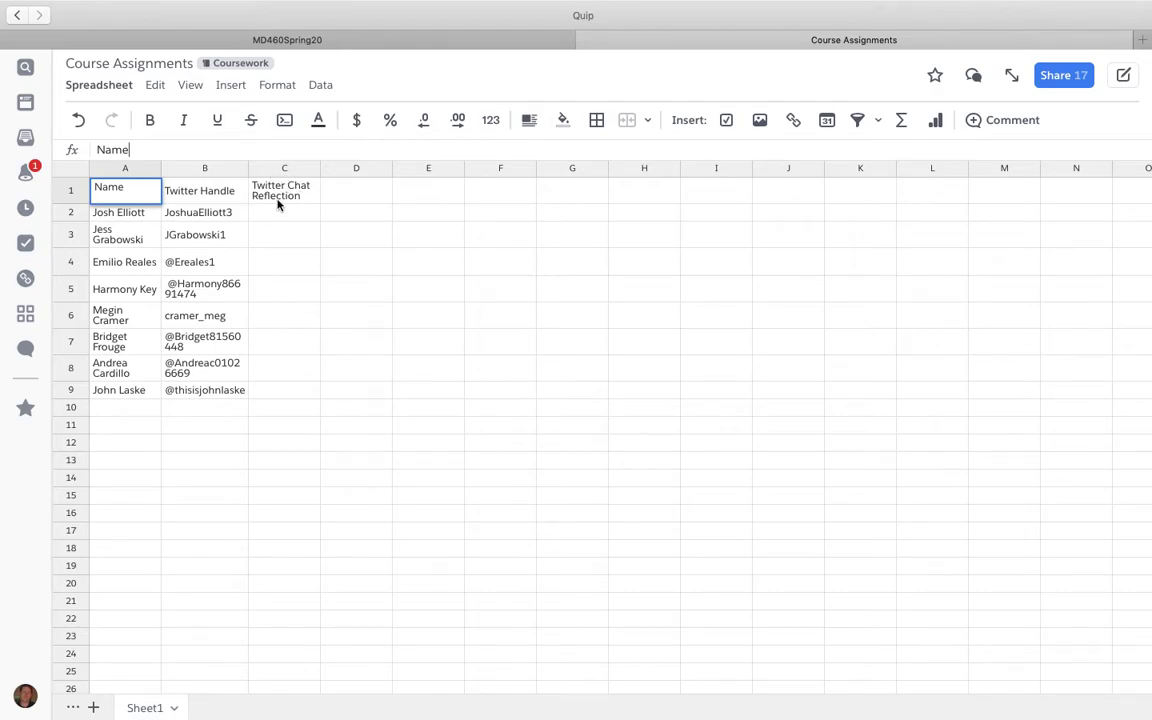
{"action": "mouse_move", "coordinate": [505, 5]}
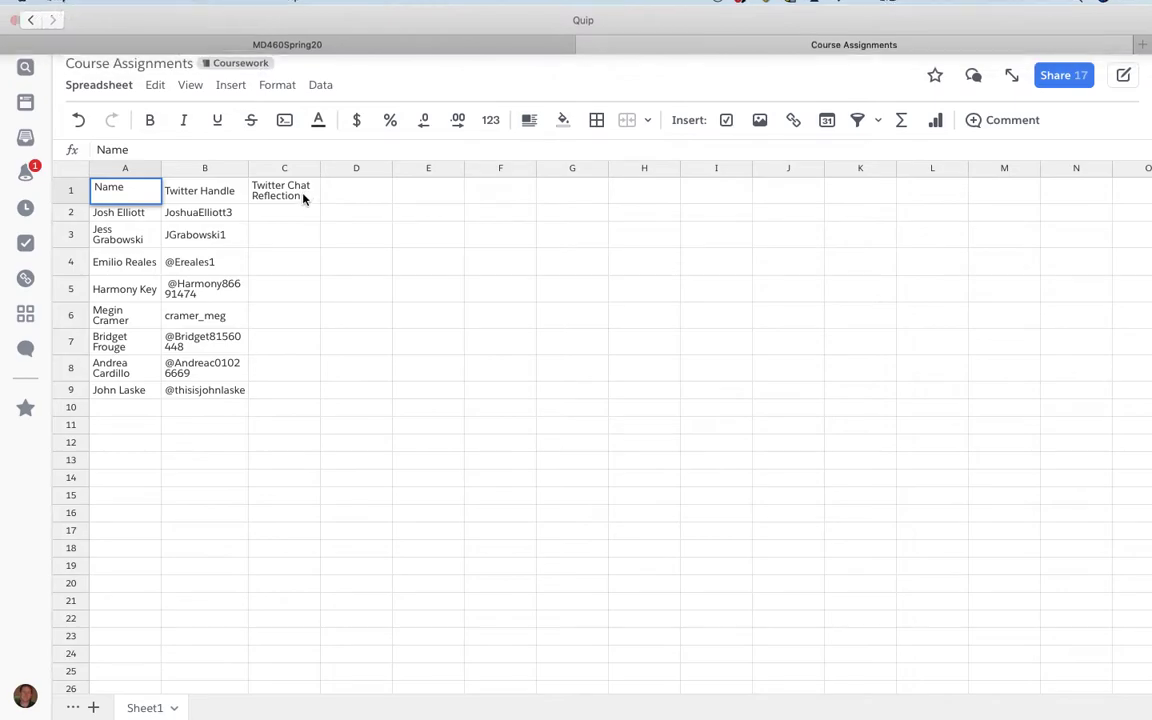
{"action": "left_click", "coordinate": [18, 17]}
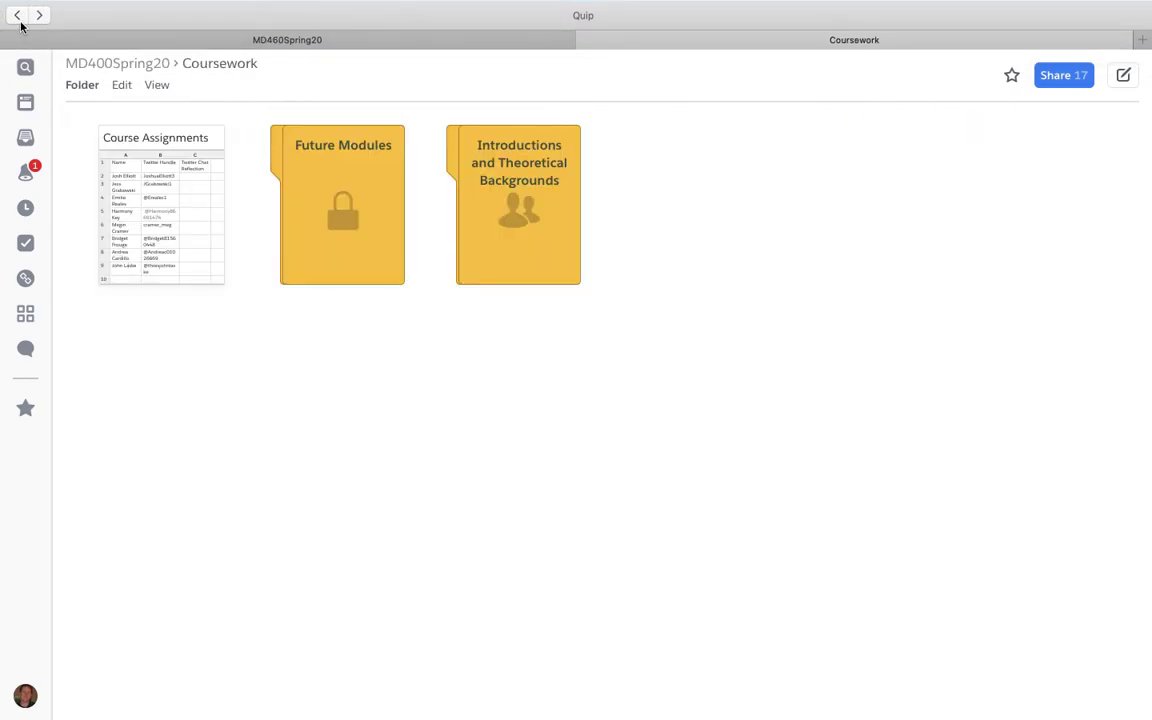
{"action": "left_click", "coordinate": [540, 181]}
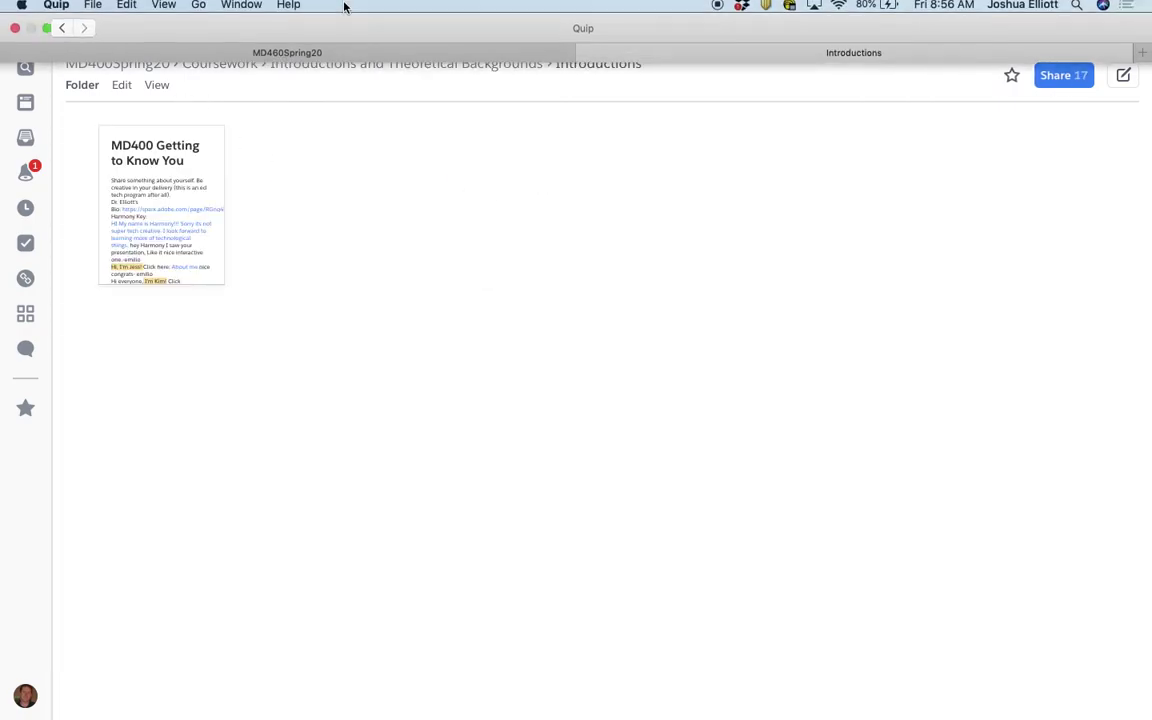
Step: View MD400 Getting to Know You, then open Read Me First in Theoretical Backgrounds
{"action": "left_click", "coordinate": [193, 181]}
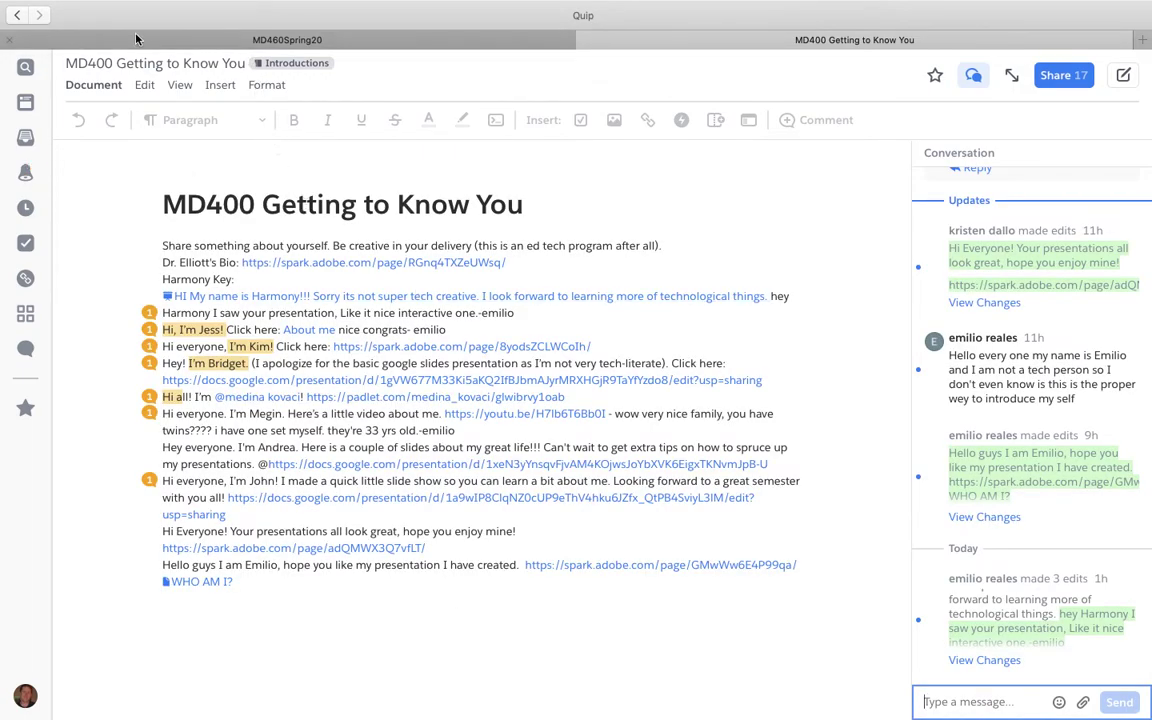
{"action": "left_click", "coordinate": [20, 17]}
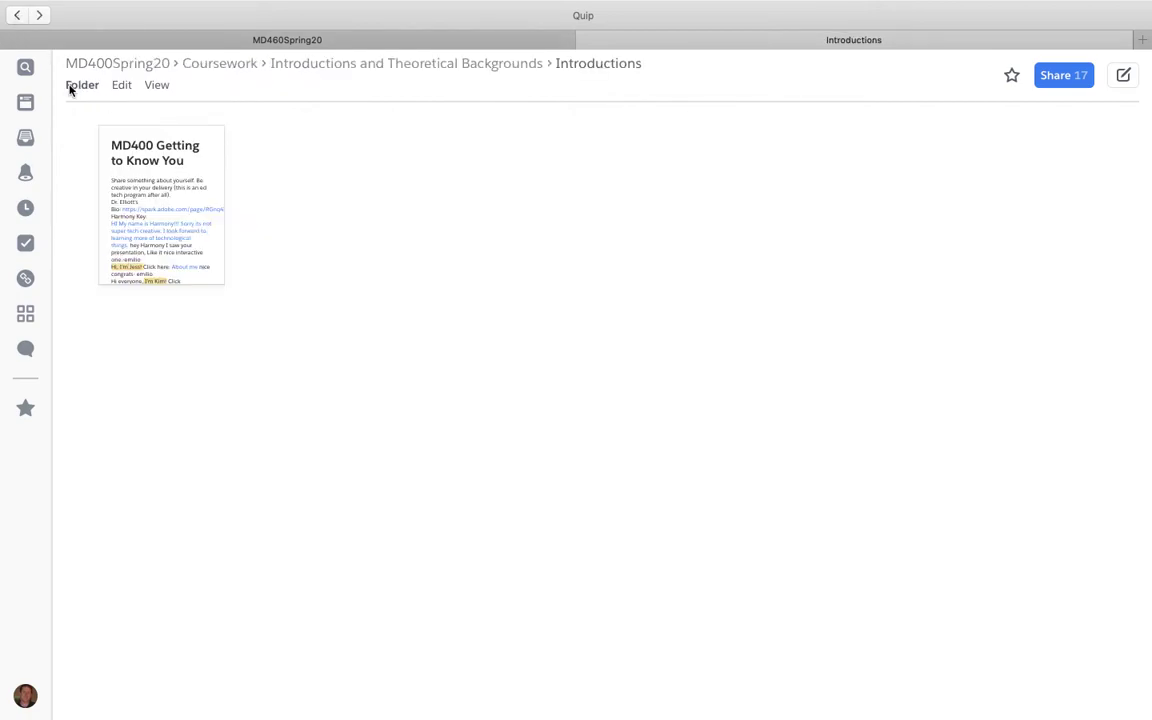
{"action": "left_click", "coordinate": [18, 16]}
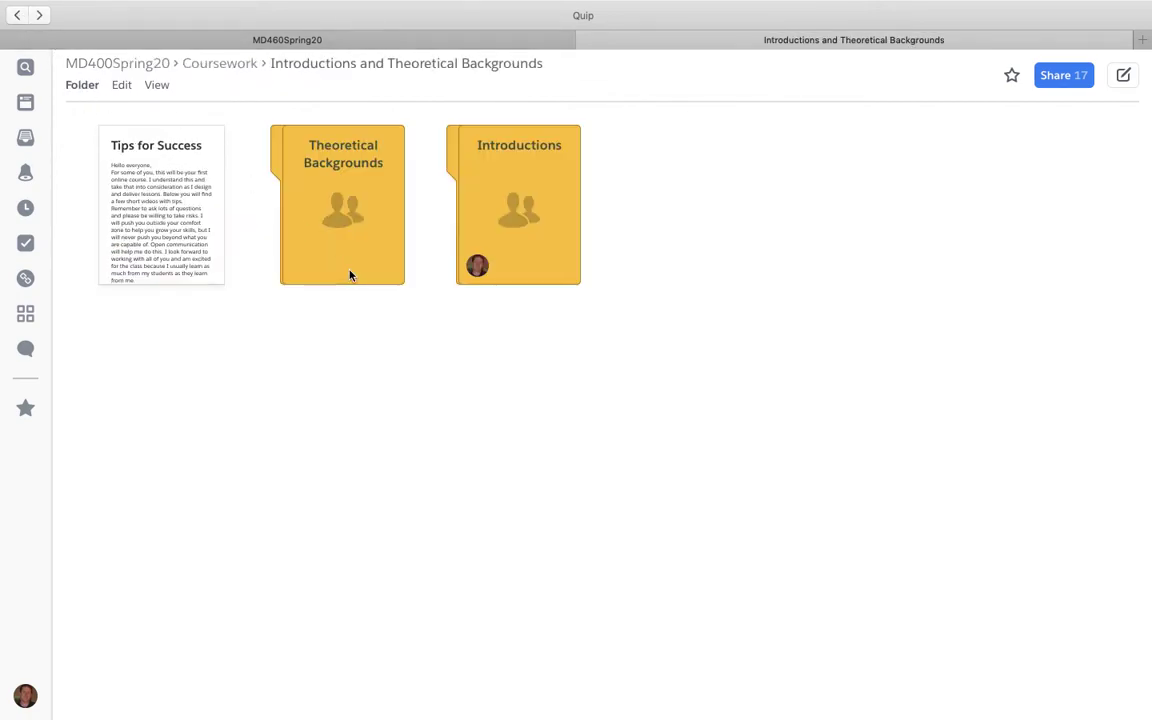
{"action": "left_click", "coordinate": [341, 207]}
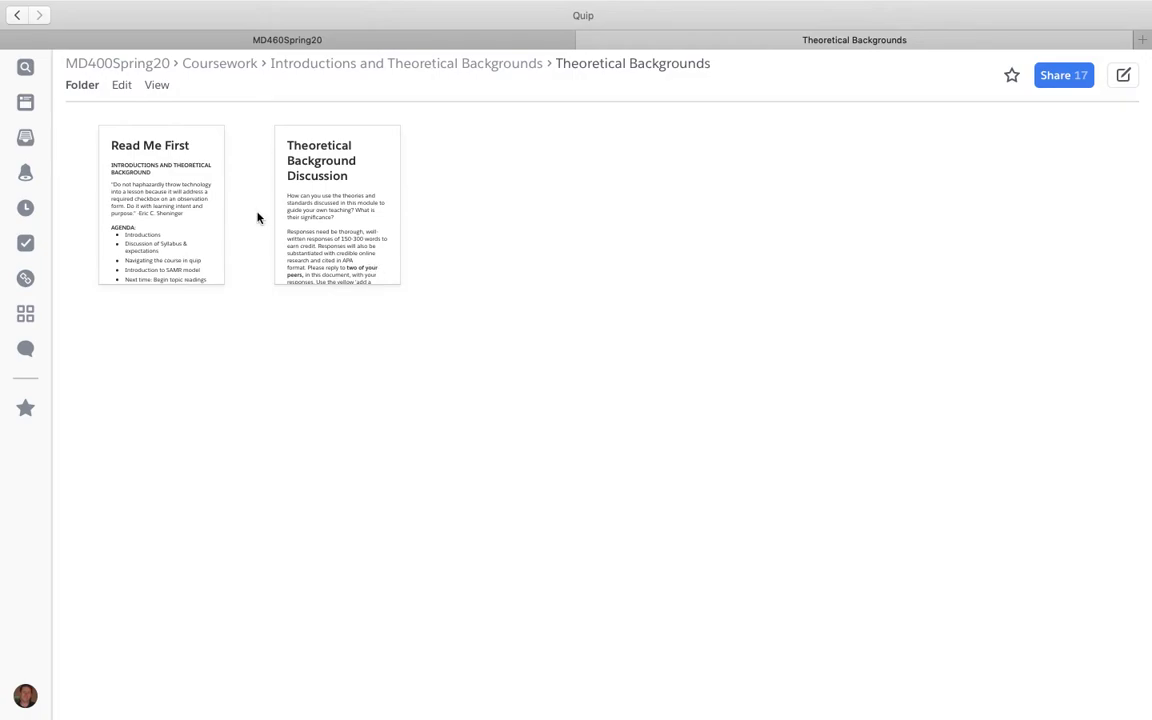
{"action": "left_click", "coordinate": [197, 180]}
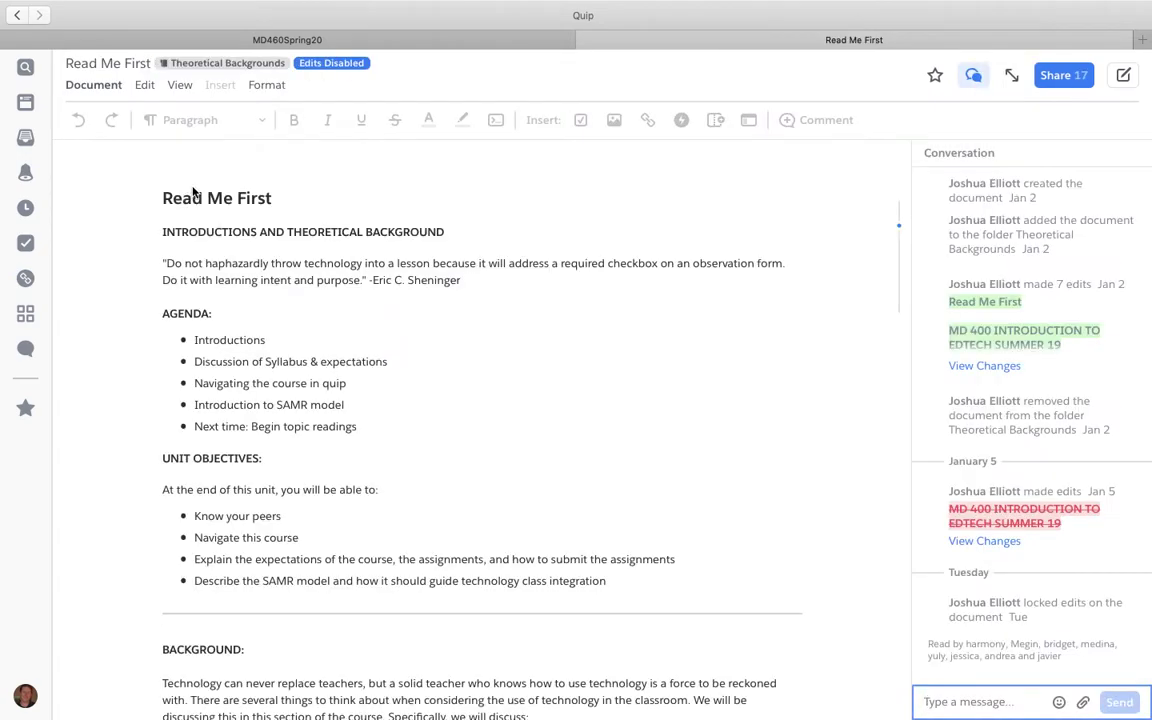
{"action": "scroll", "coordinate": [449, 453], "scroll_direction": "down", "scroll_amount": 10}
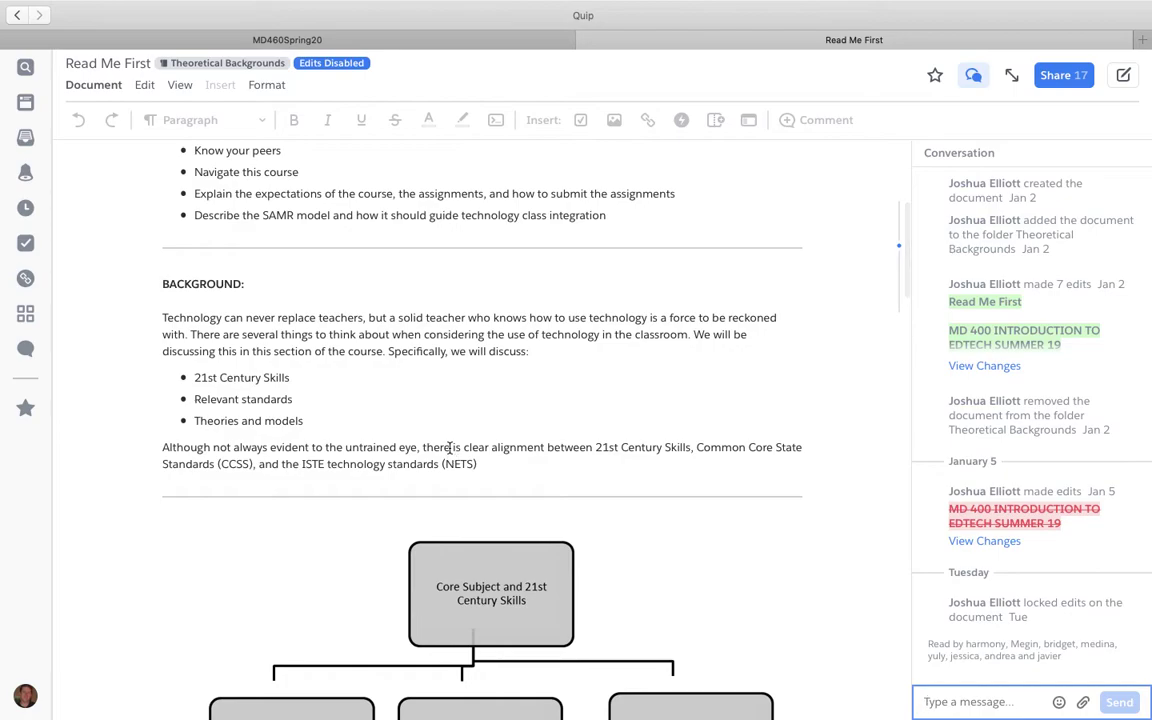
{"action": "scroll", "coordinate": [449, 450], "scroll_direction": "down", "scroll_amount": 14}
{"action": "scroll", "coordinate": [449, 447], "scroll_direction": "down", "scroll_amount": 20}
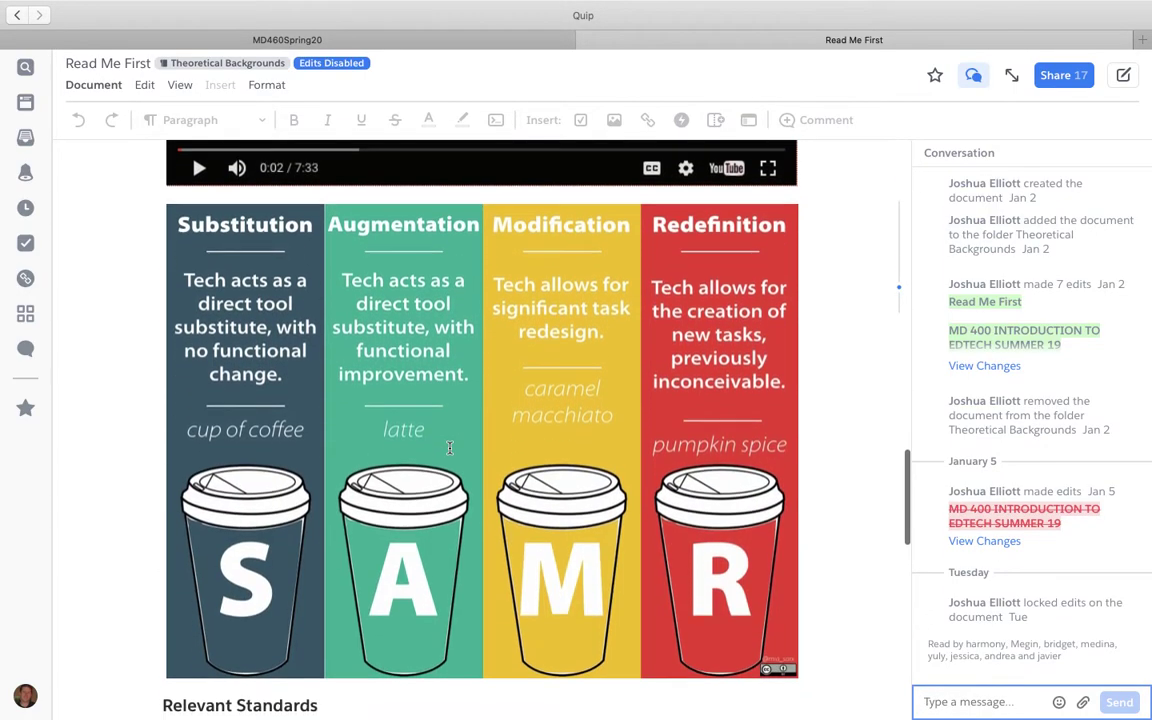
{"action": "scroll", "coordinate": [449, 447], "scroll_direction": "down", "scroll_amount": 1}
{"action": "left_click", "coordinate": [973, 76]}
{"action": "scroll", "coordinate": [741, 286], "scroll_direction": "down", "scroll_amount": 20}
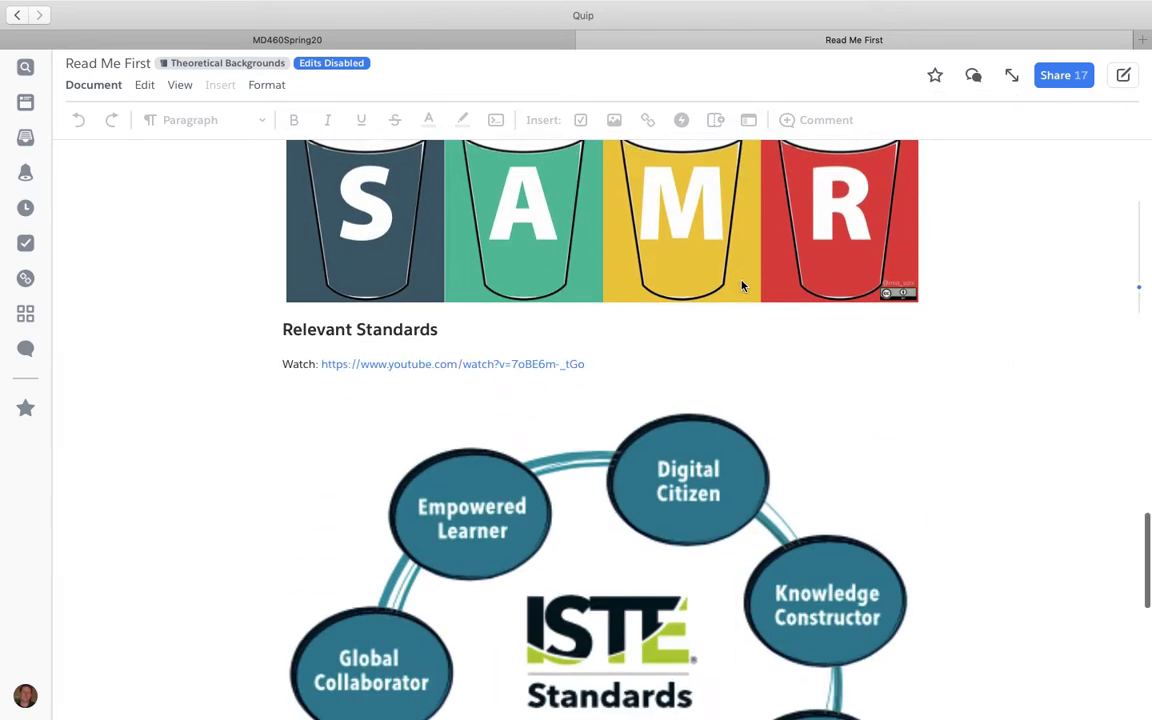
{"action": "scroll", "coordinate": [741, 286], "scroll_direction": "up", "scroll_amount": 20}
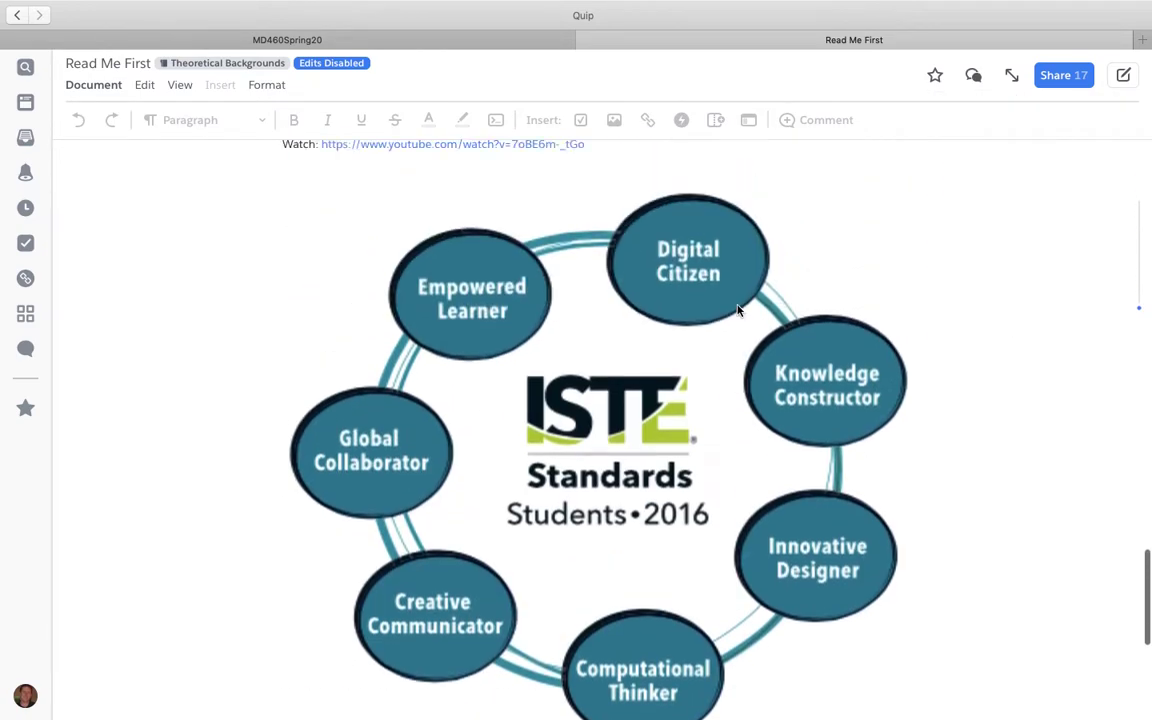
{"action": "scroll", "coordinate": [737, 311], "scroll_direction": "up", "scroll_amount": 13}
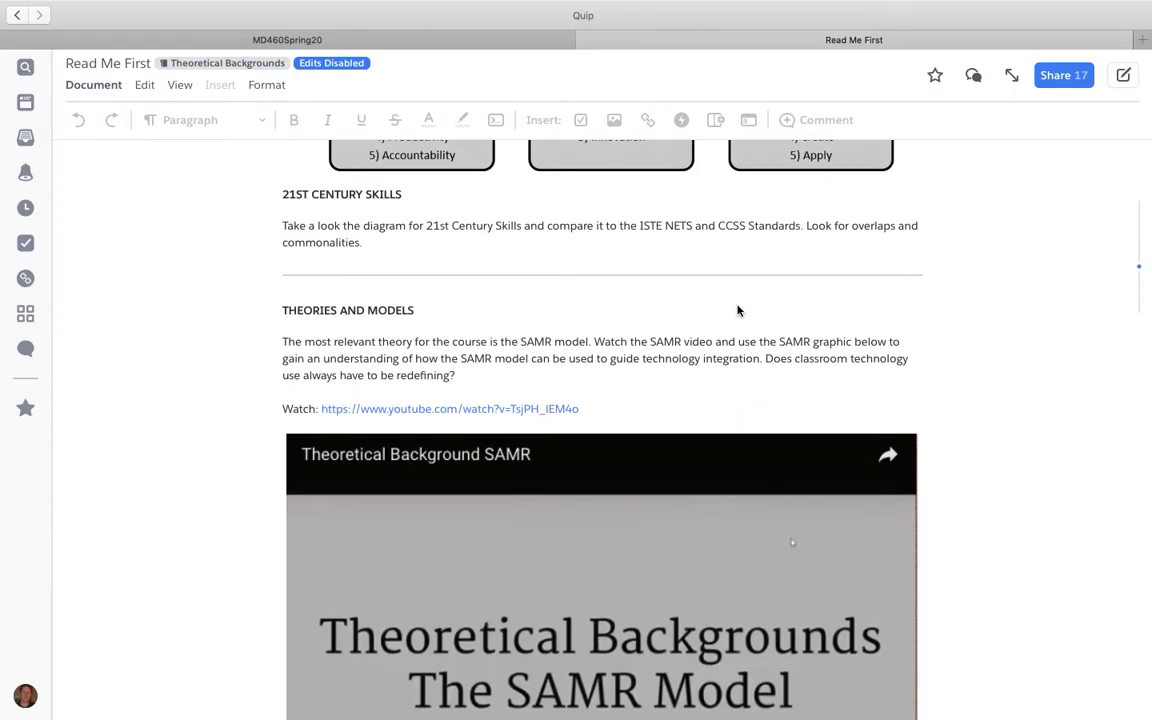
{"action": "scroll", "coordinate": [737, 311], "scroll_direction": "up", "scroll_amount": 20}
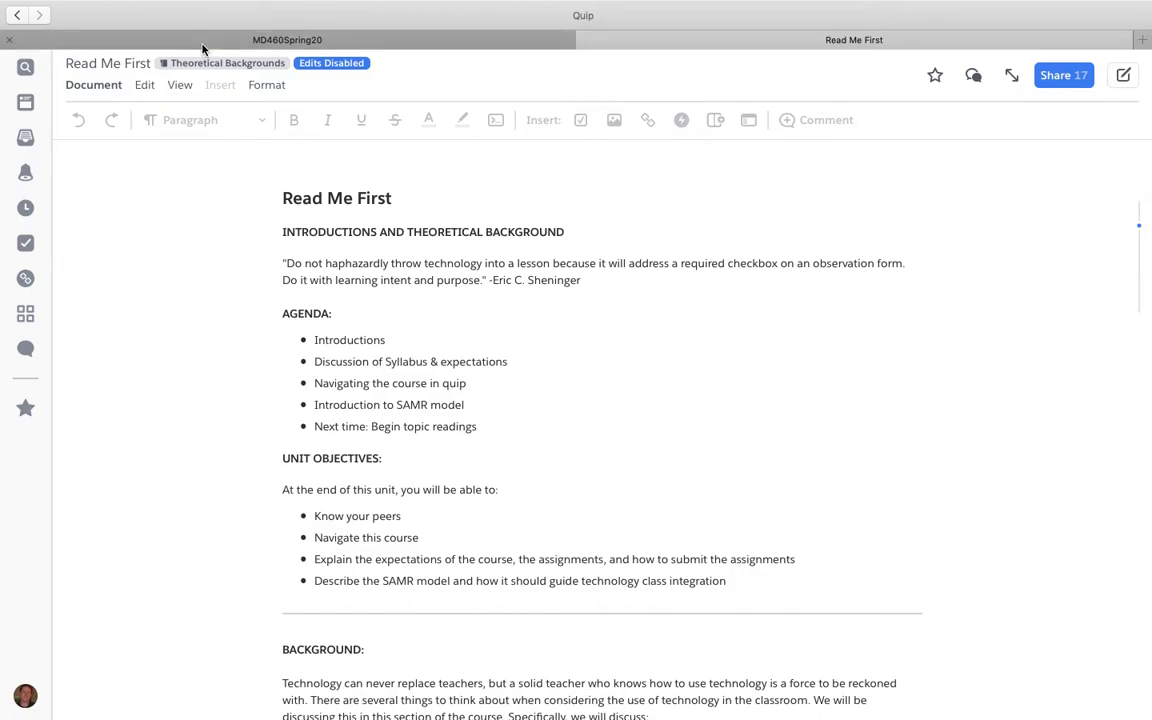
{"action": "left_click", "coordinate": [17, 15]}
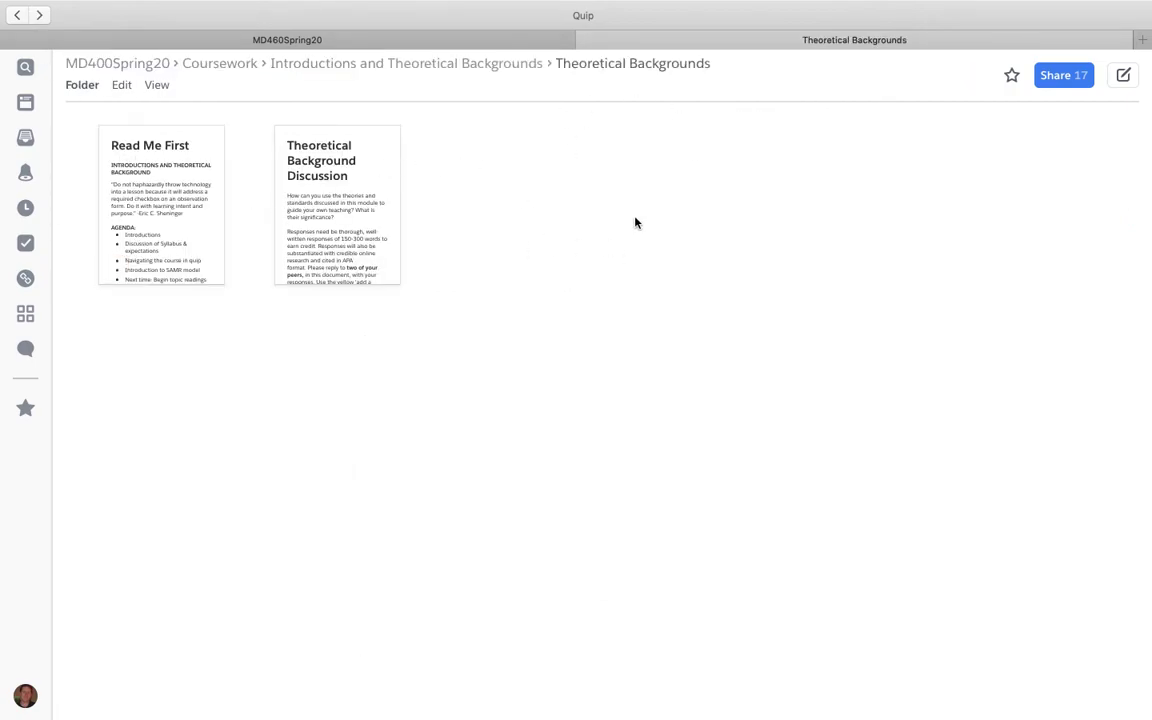
Step: Open Theoretical Background Discussion, scroll the SAMR responses, and place the cursor above the first response
{"action": "left_click", "coordinate": [347, 206]}
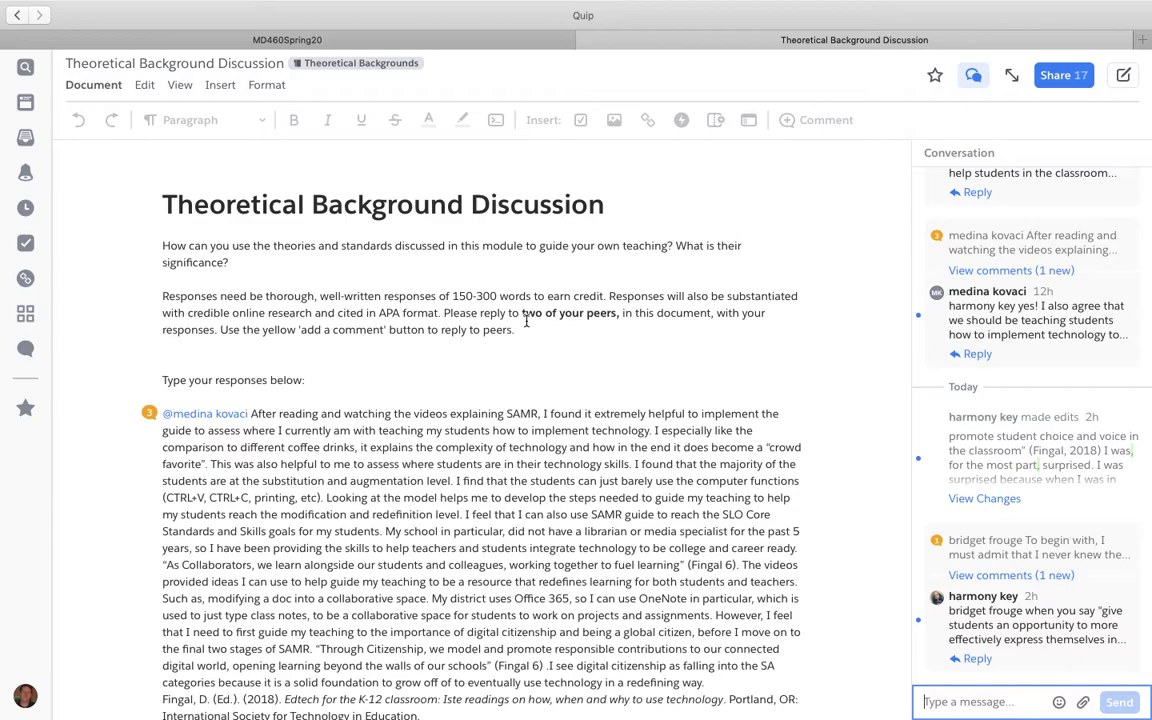
{"action": "scroll", "coordinate": [503, 276], "scroll_direction": "down", "scroll_amount": 10}
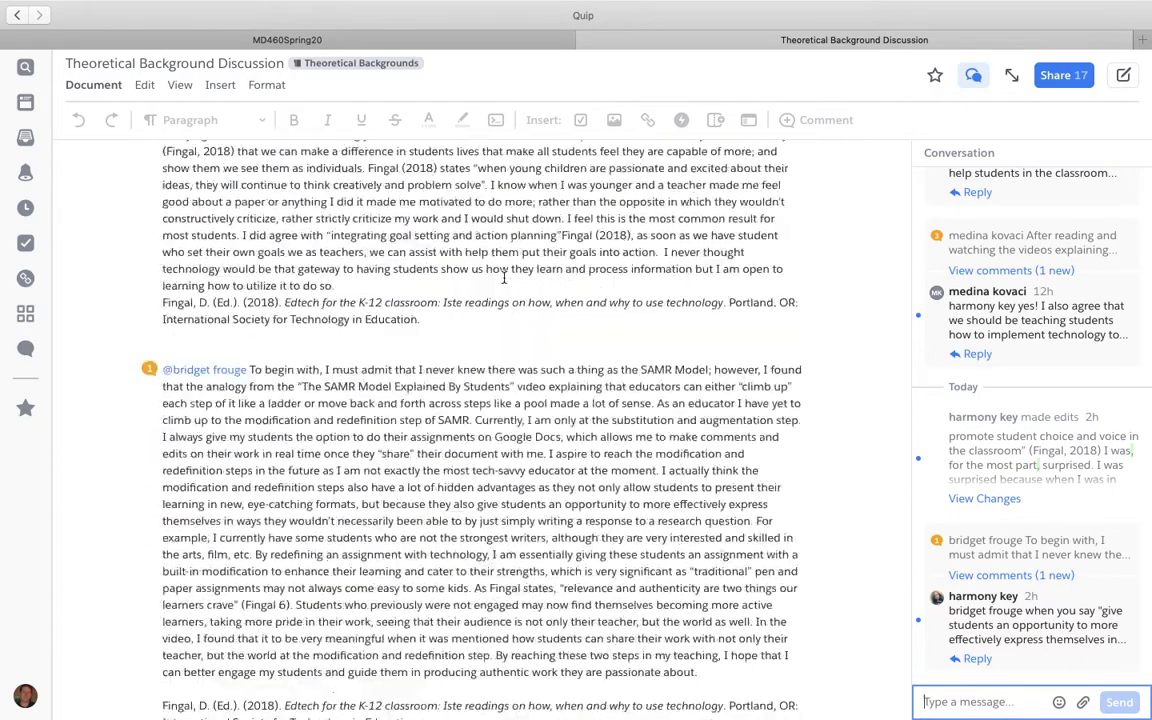
{"action": "scroll", "coordinate": [503, 276], "scroll_direction": "up", "scroll_amount": 10}
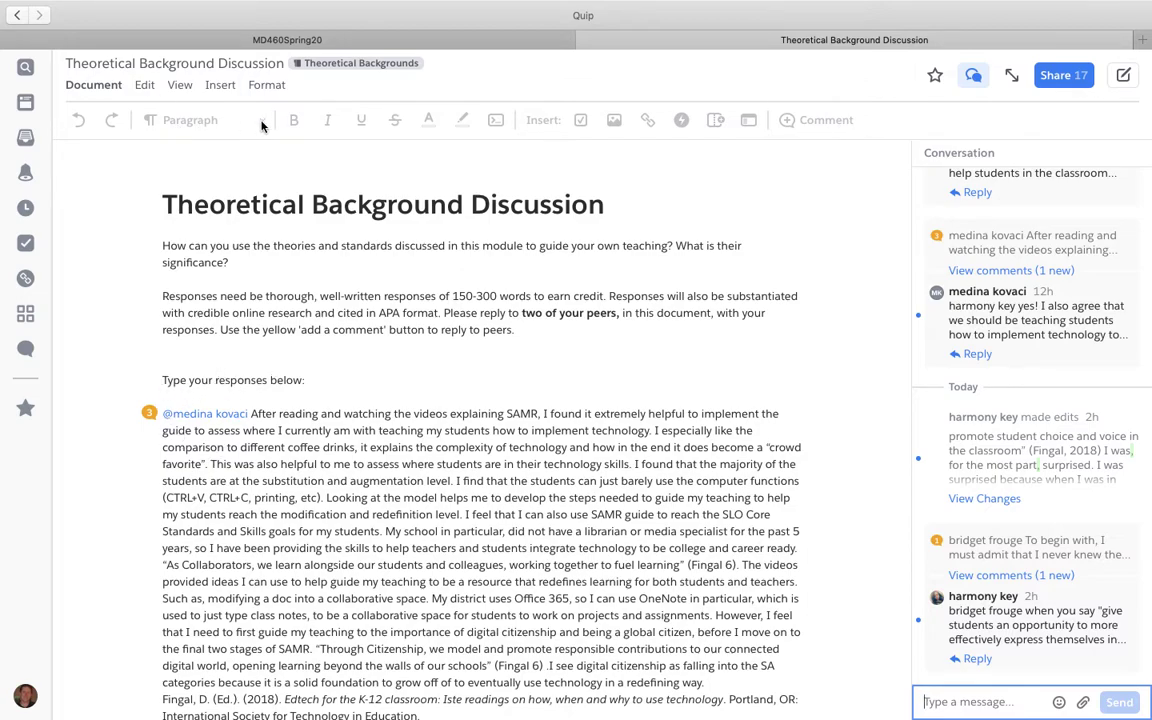
{"action": "left_click", "coordinate": [177, 396]}
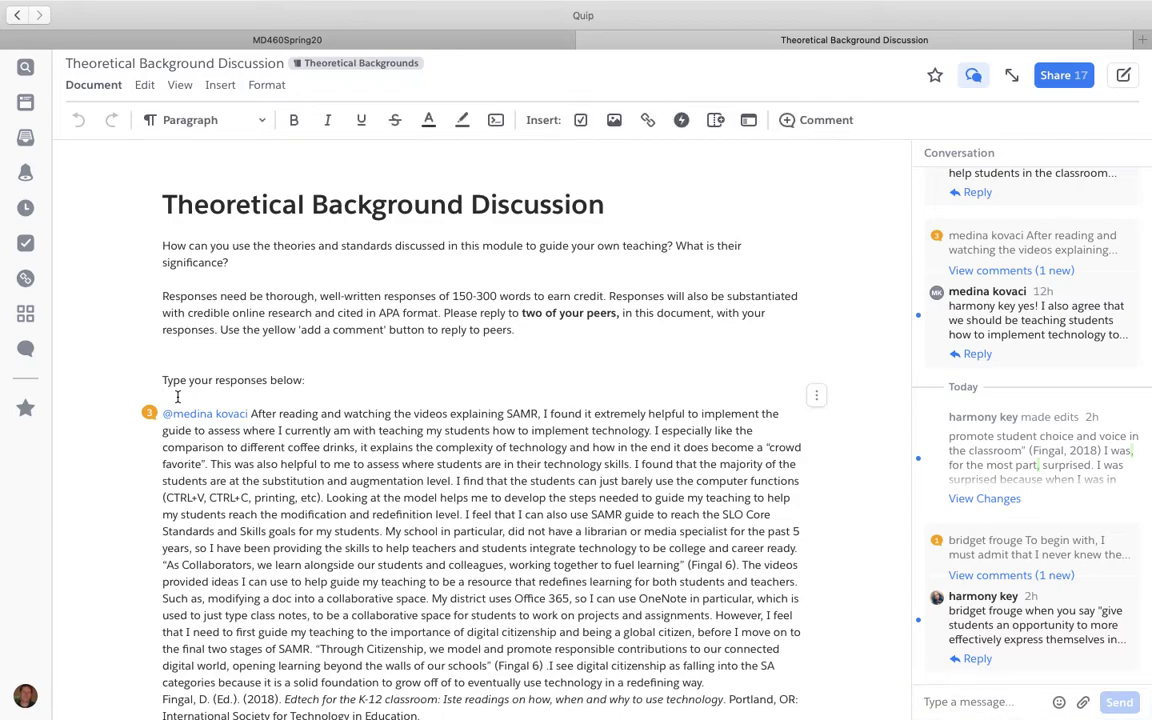
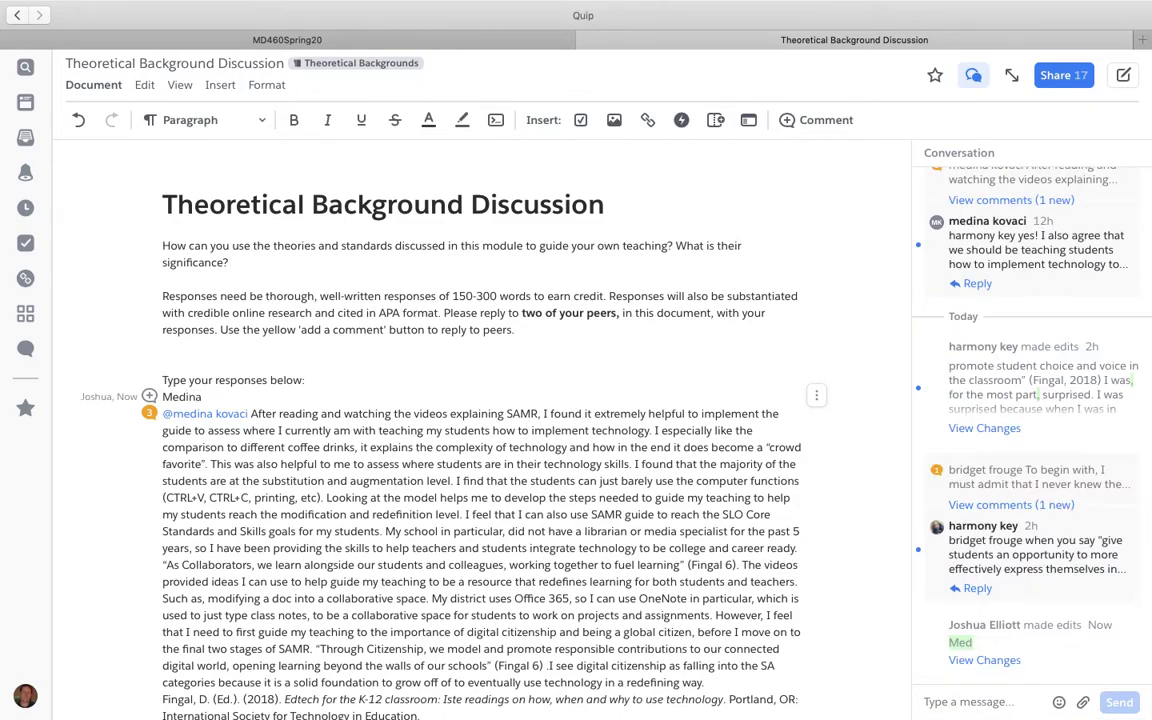
Step: Type the first responder's name above their response and style it as Small Heading
{"action": "left_click", "coordinate": [259, 120]}
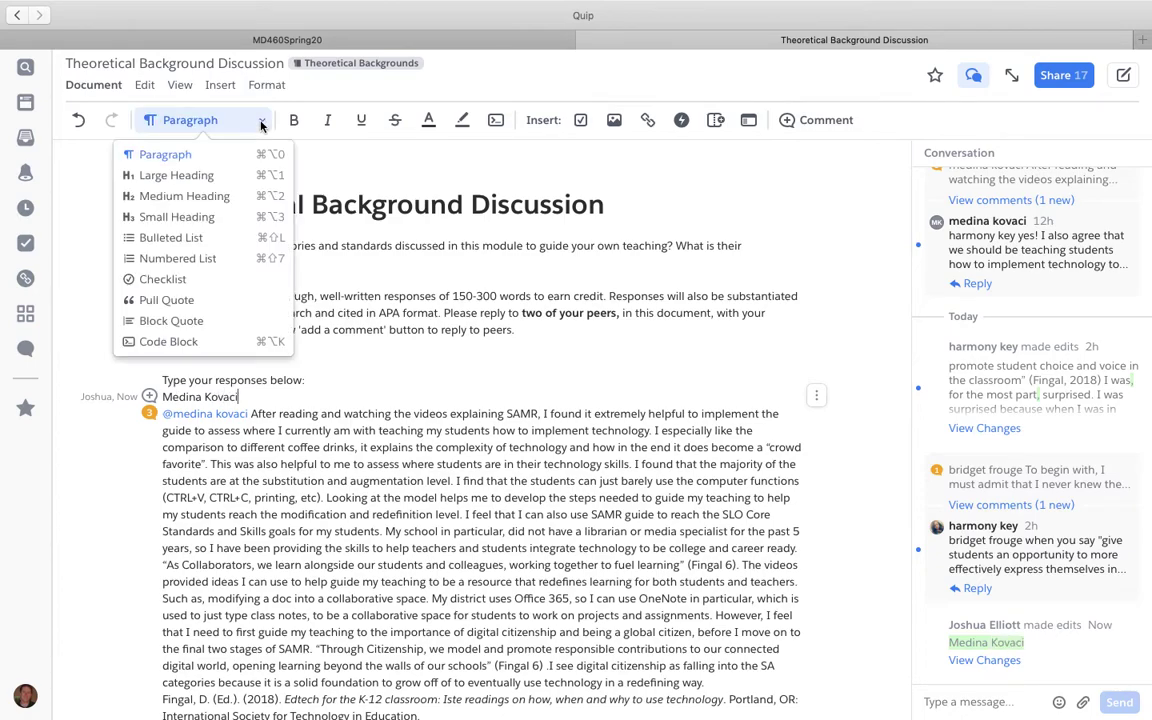
{"action": "left_click", "coordinate": [200, 217]}
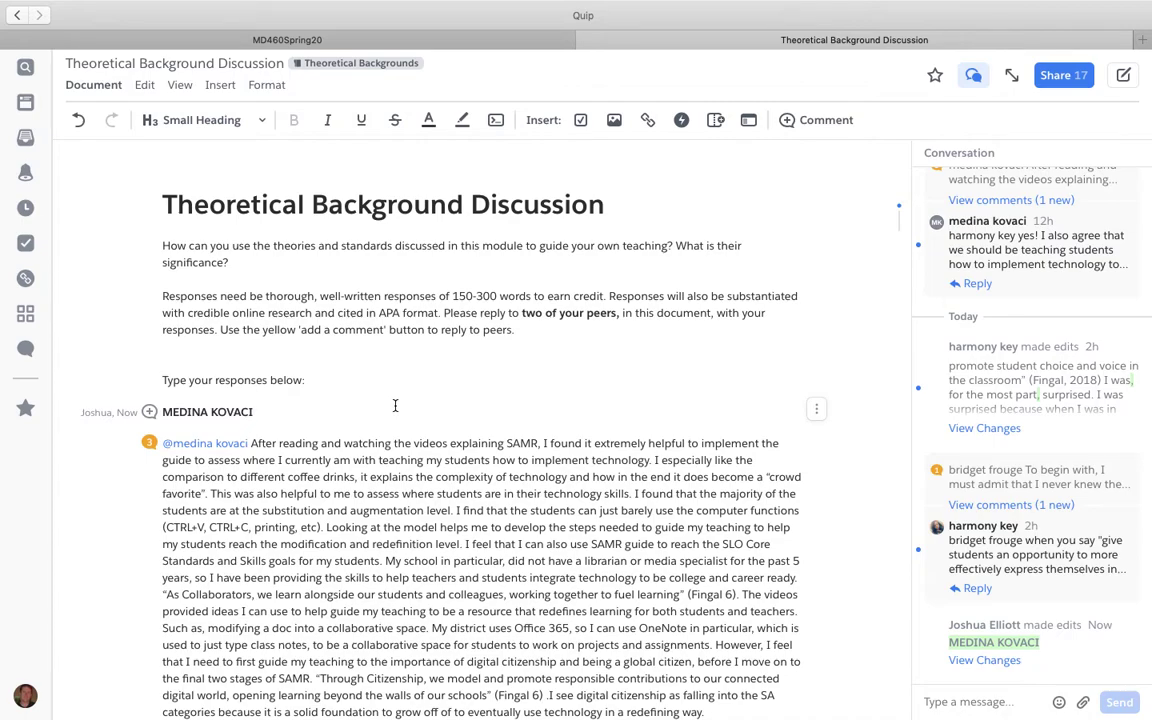
{"action": "scroll", "coordinate": [395, 405], "scroll_direction": "down", "scroll_amount": 5}
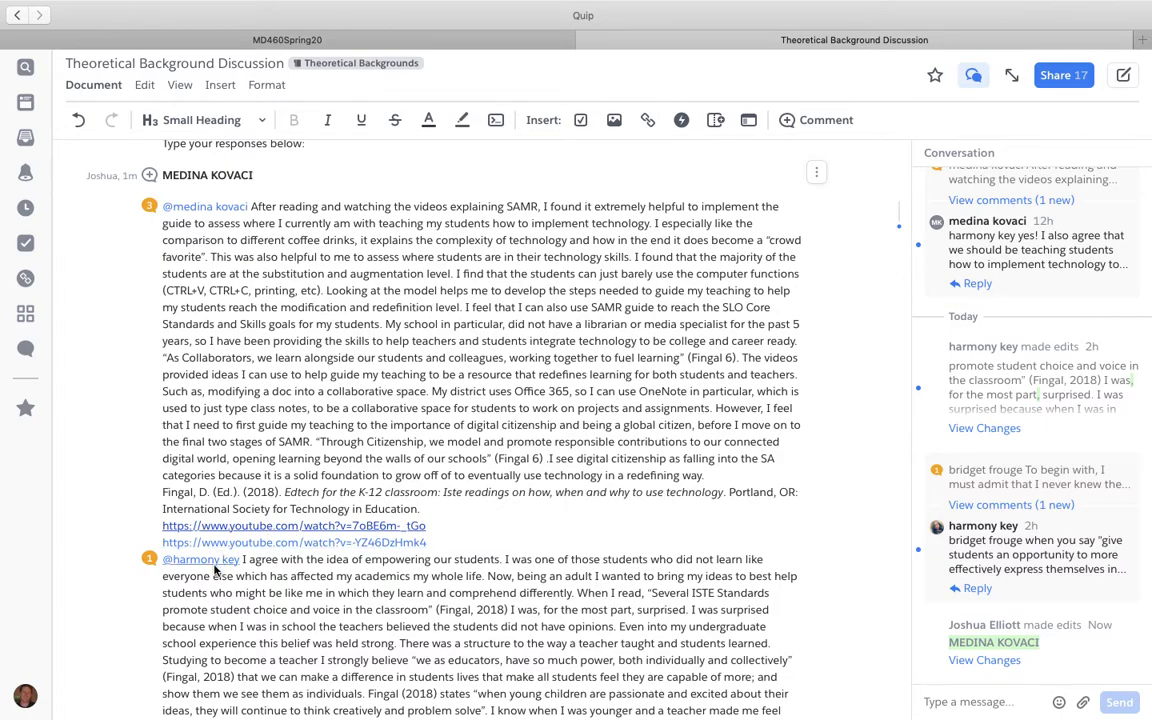
Step: Add the second responder's name after the second YouTube link, styled as Small Heading
{"action": "left_click", "coordinate": [476, 549]}
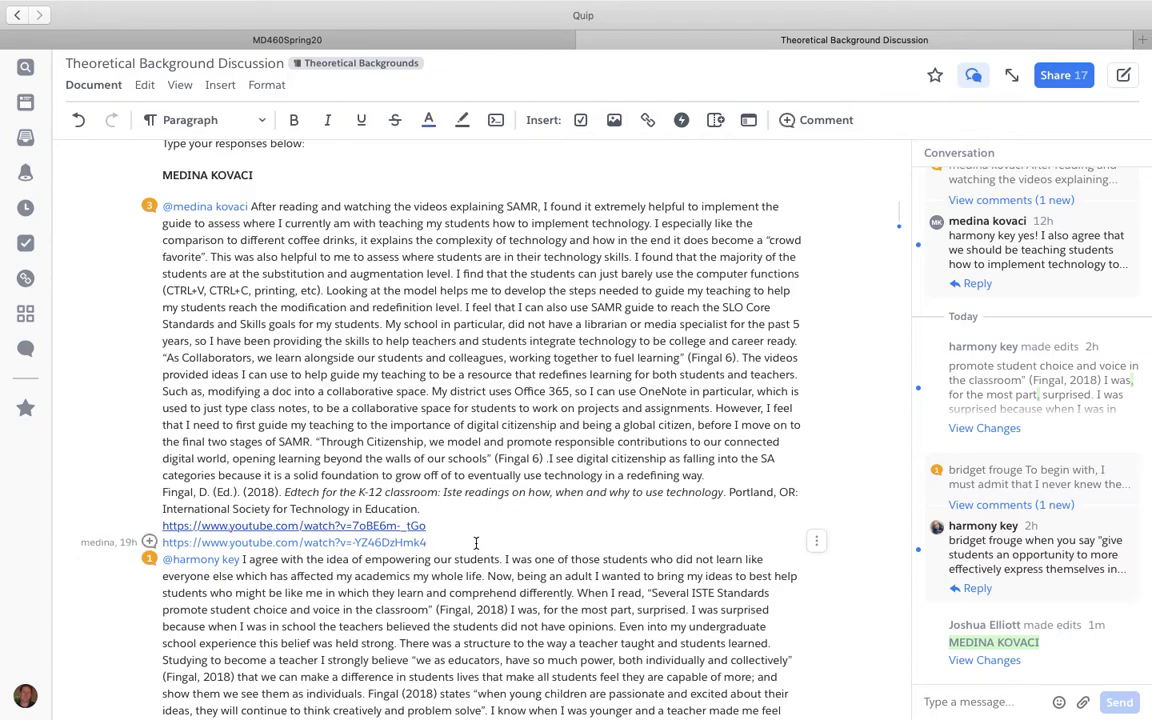
{"action": "key", "text": "Return"}
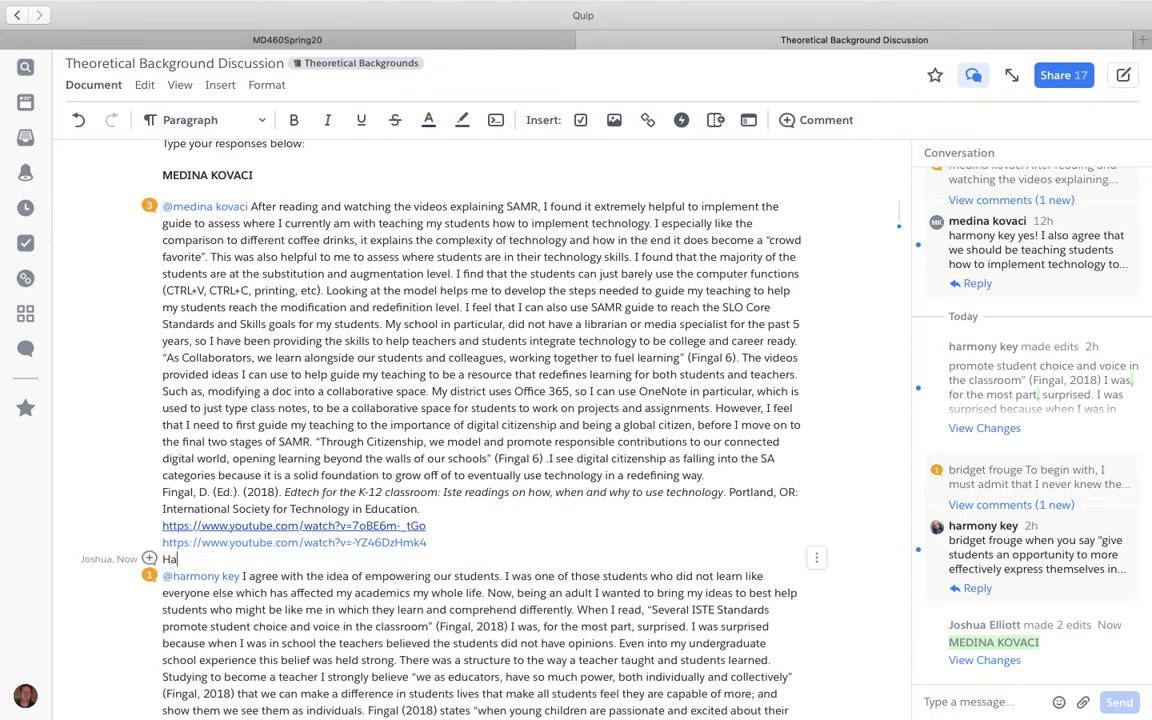
{"action": "left_click", "coordinate": [228, 118]}
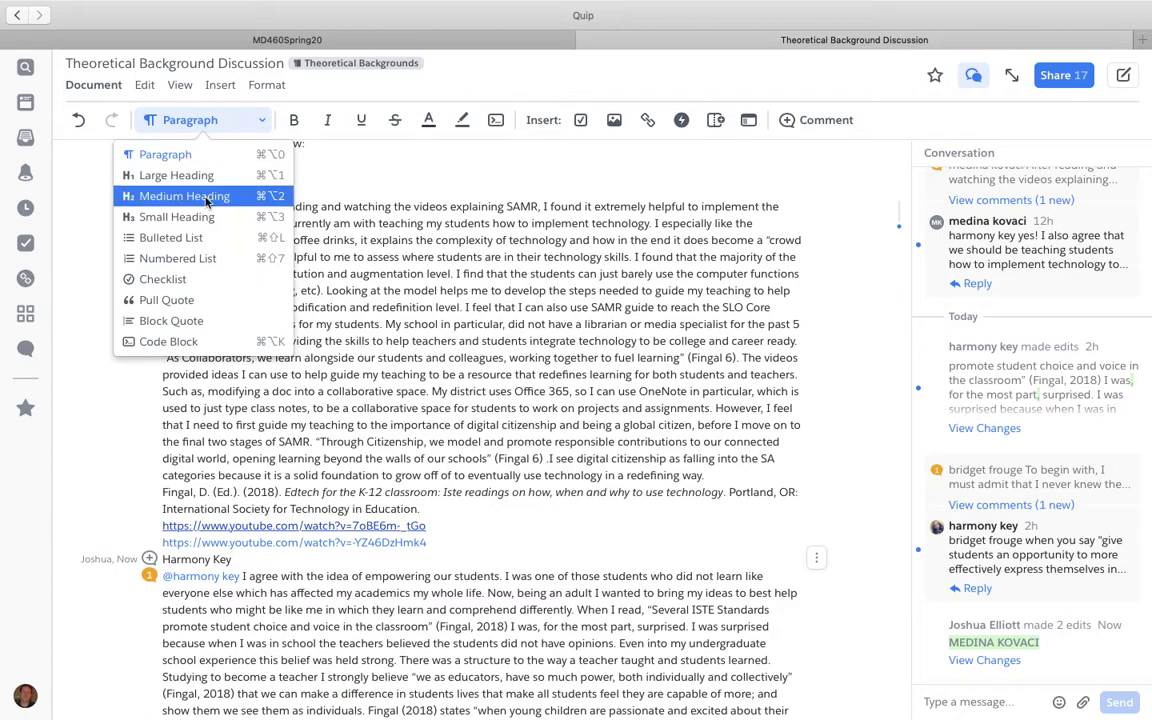
{"action": "left_click", "coordinate": [177, 216]}
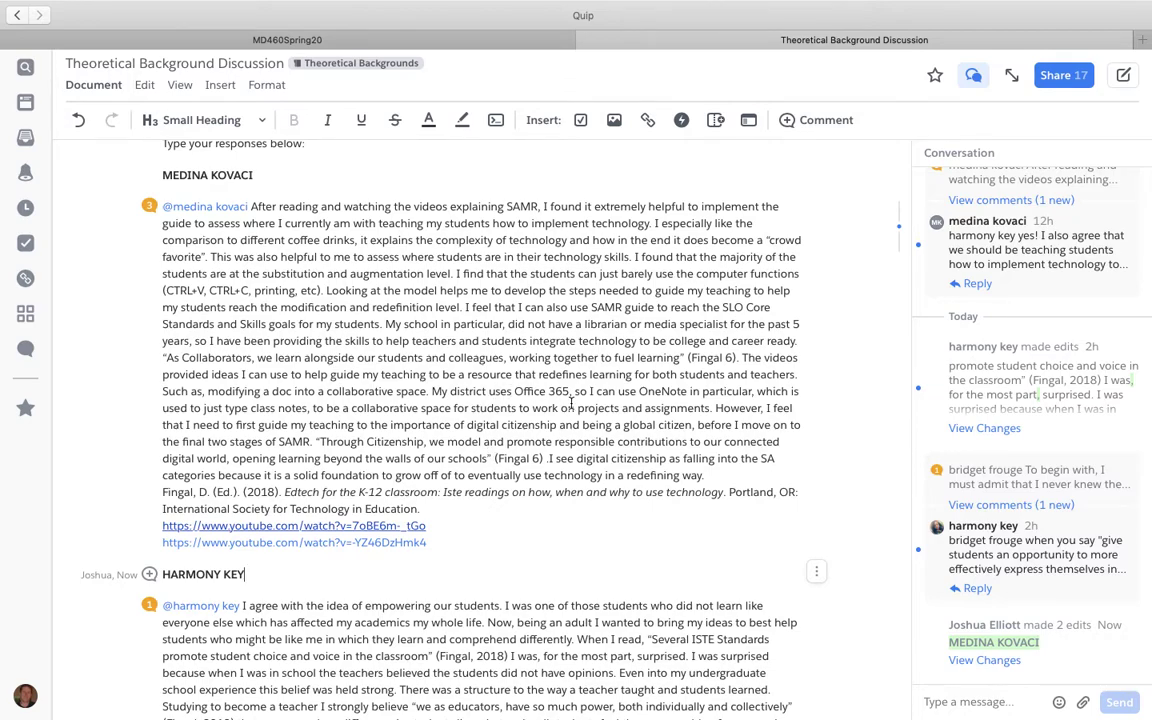
{"action": "scroll", "coordinate": [571, 403], "scroll_direction": "down", "scroll_amount": 3}
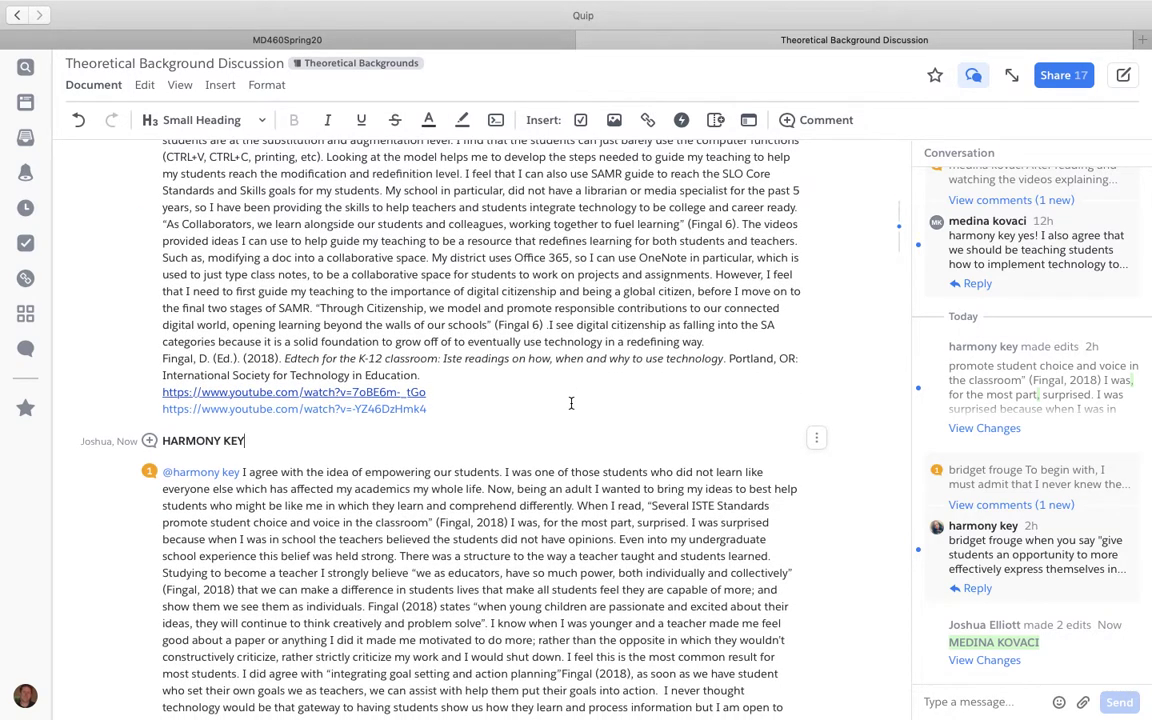
{"action": "scroll", "coordinate": [571, 403], "scroll_direction": "up", "scroll_amount": 2}
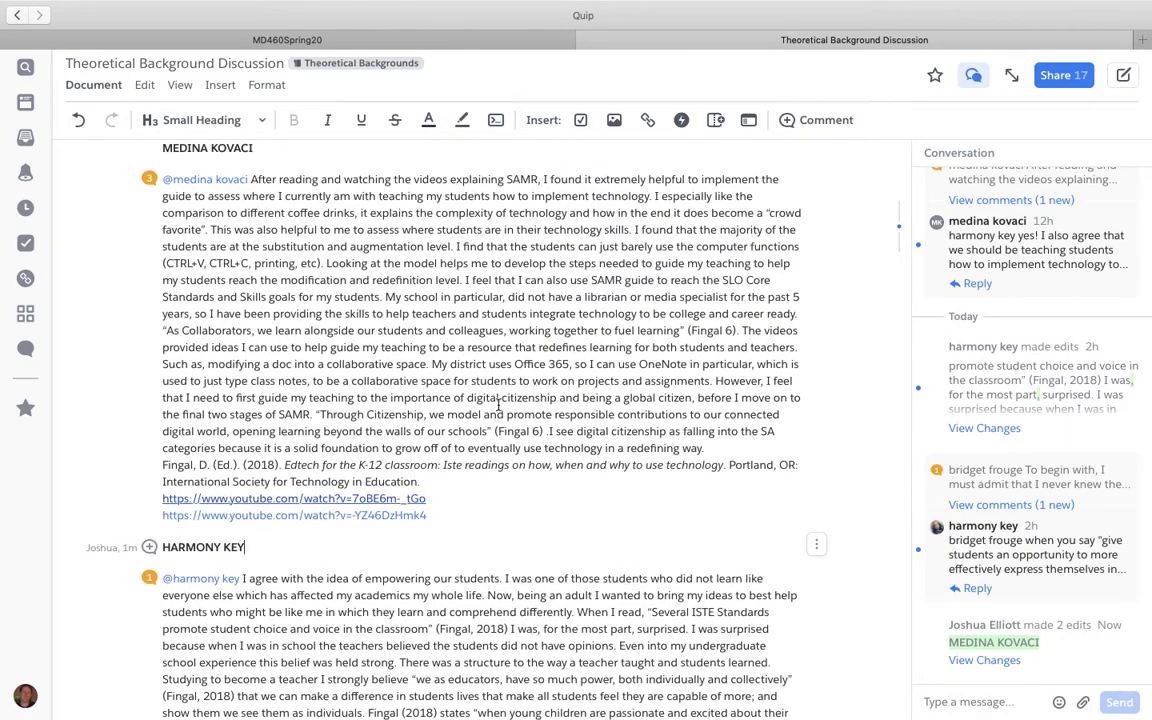
{"action": "left_click", "coordinate": [150, 180]}
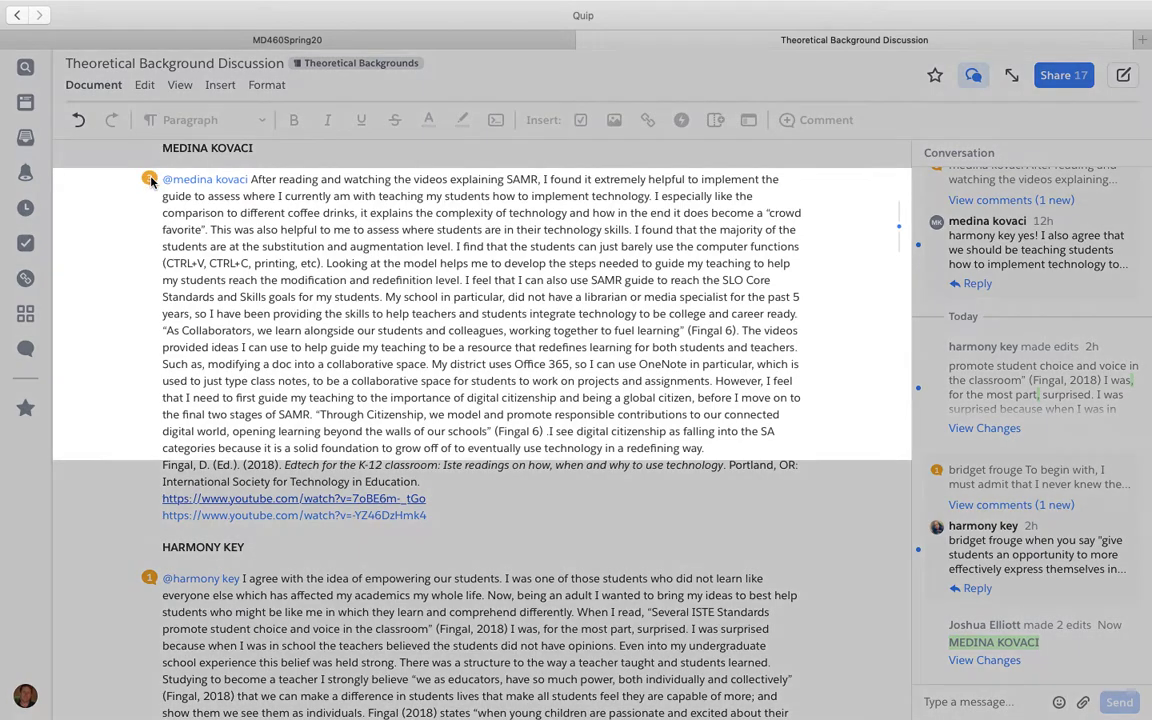
{"action": "scroll", "coordinate": [280, 182], "scroll_direction": "up", "scroll_amount": 2}
{"action": "scroll", "coordinate": [280, 182], "scroll_direction": "up", "scroll_amount": 5}
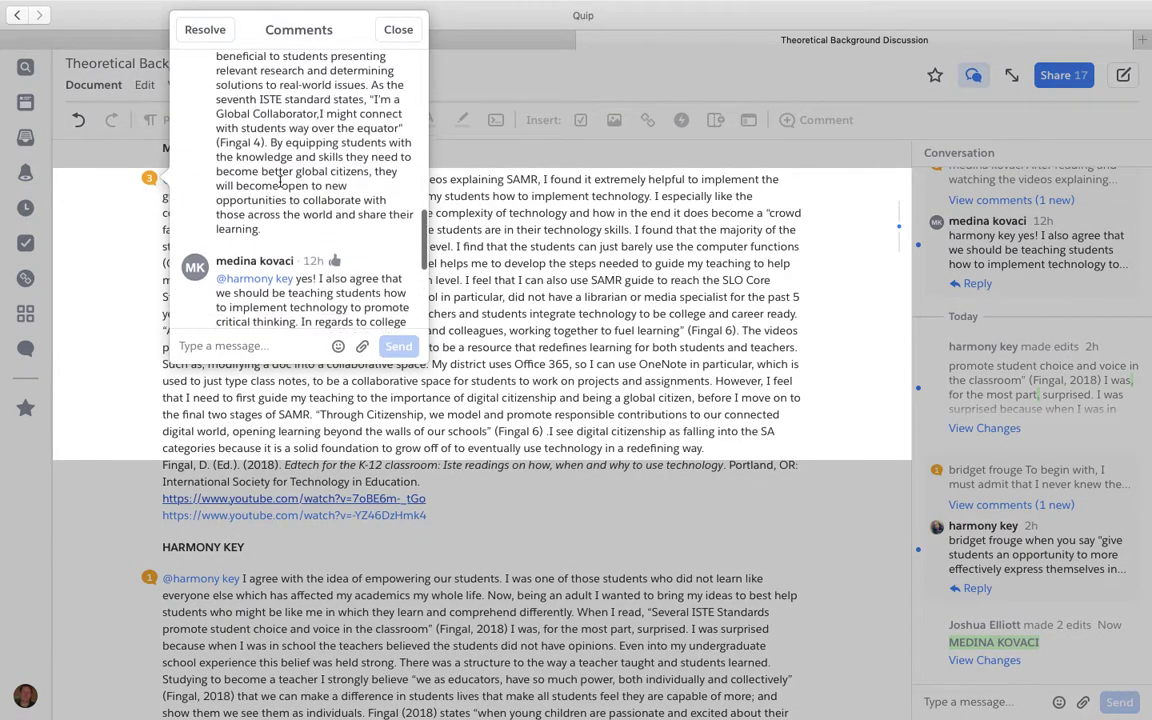
{"action": "scroll", "coordinate": [280, 182], "scroll_direction": "up", "scroll_amount": 8}
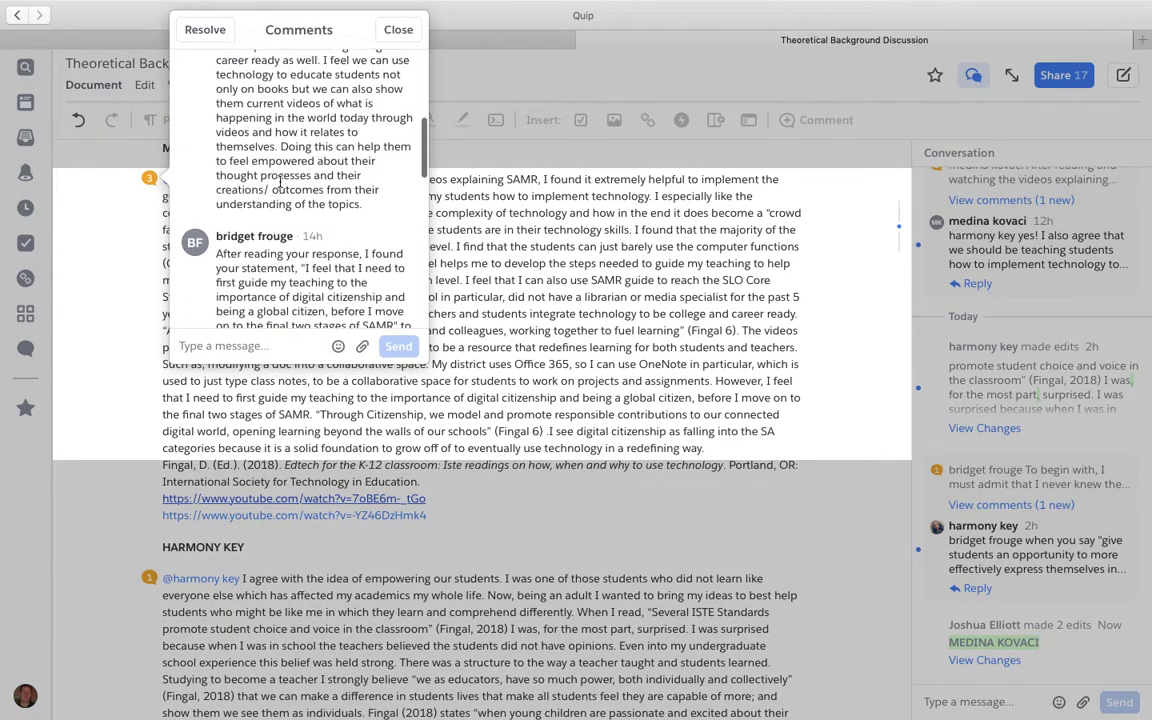
{"action": "scroll", "coordinate": [281, 183], "scroll_direction": "down", "scroll_amount": 1}
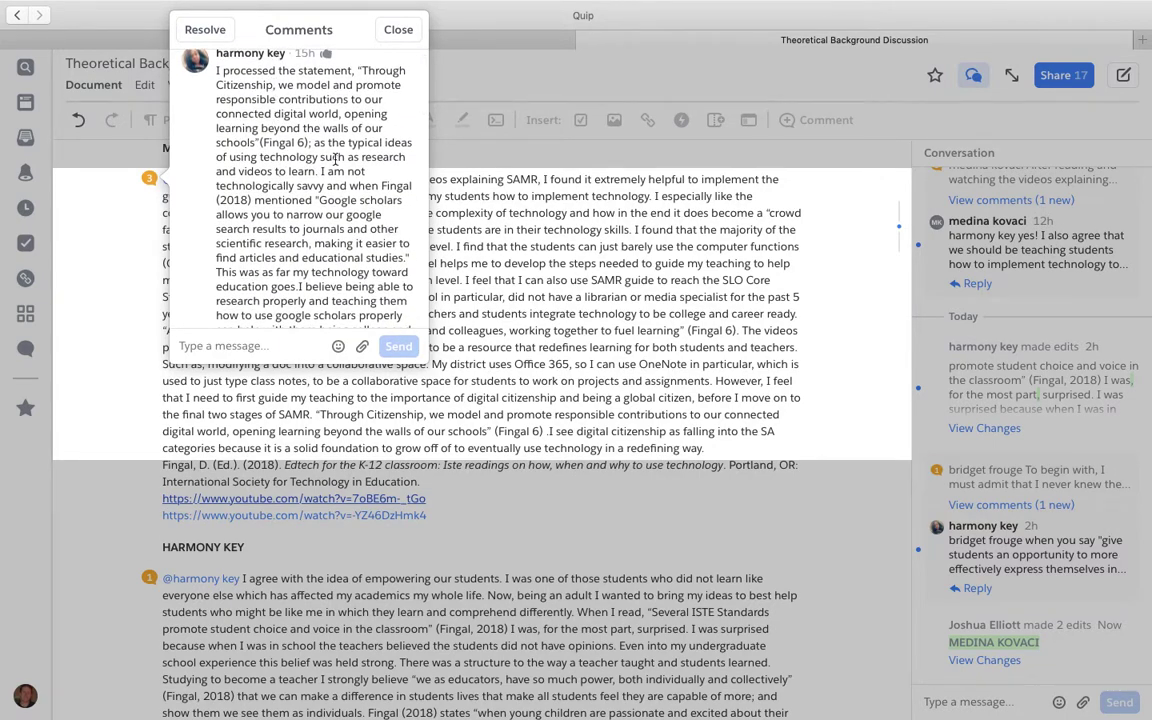
{"action": "scroll", "coordinate": [335, 158], "scroll_direction": "down", "scroll_amount": 4}
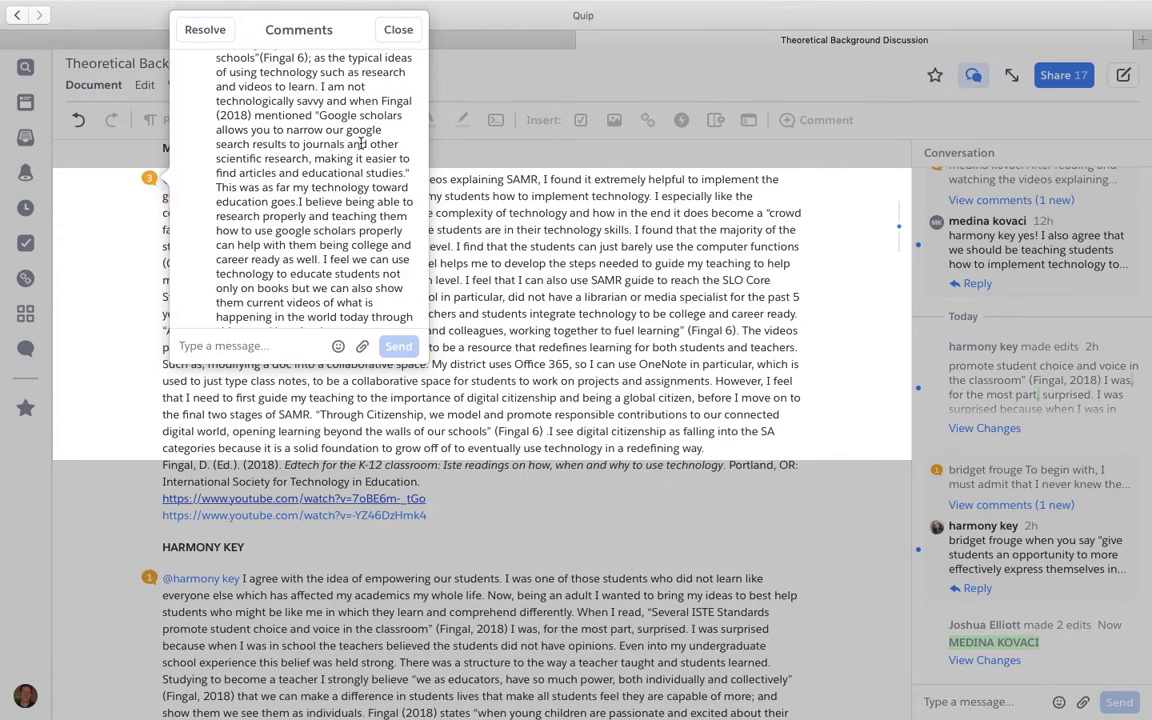
{"action": "scroll", "coordinate": [361, 143], "scroll_direction": "up", "scroll_amount": 5}
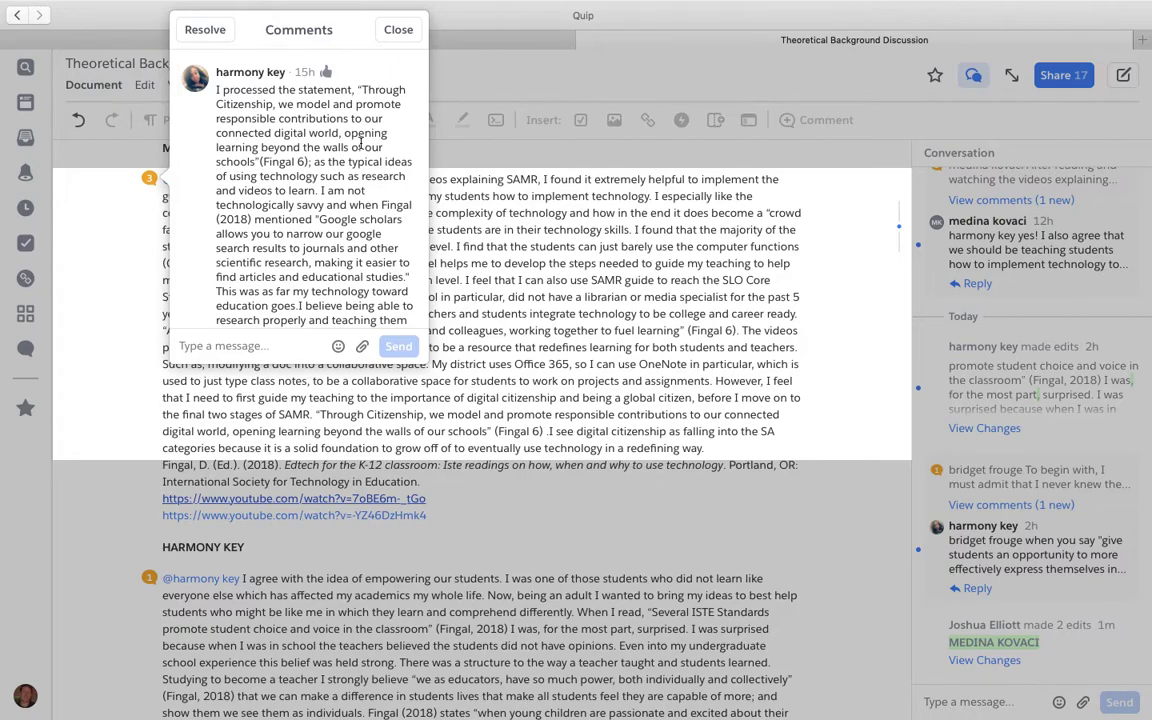
{"action": "scroll", "coordinate": [361, 143], "scroll_direction": "down", "scroll_amount": 5}
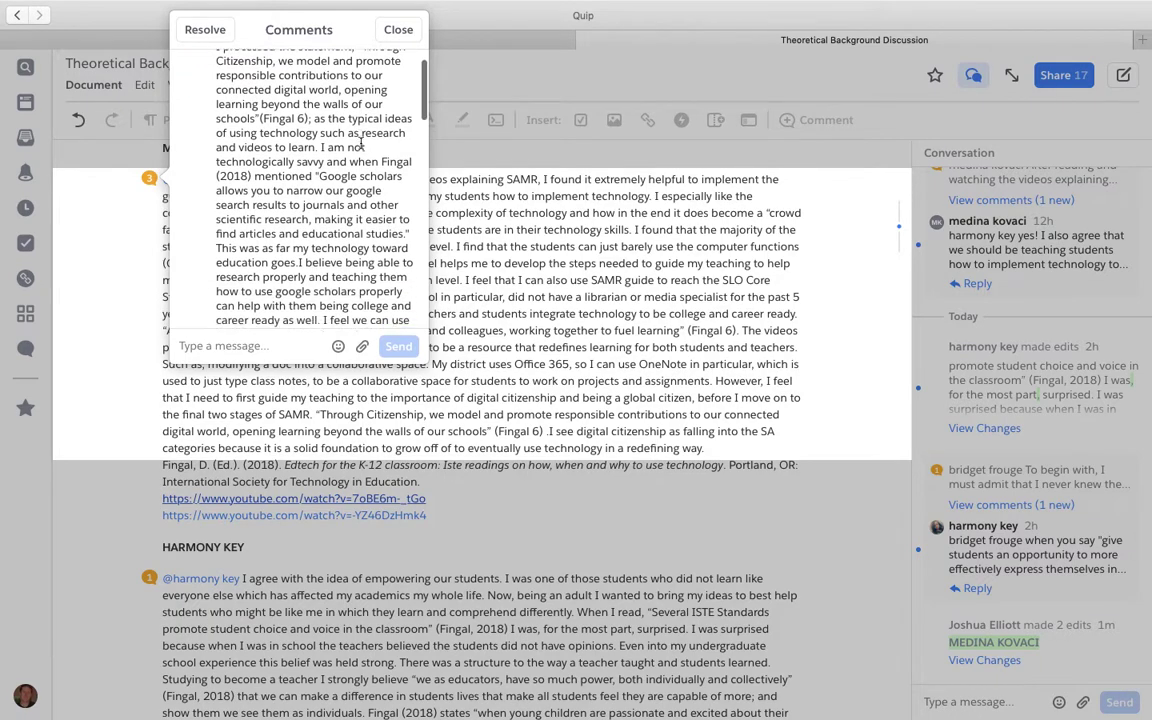
{"action": "left_click", "coordinate": [547, 281]}
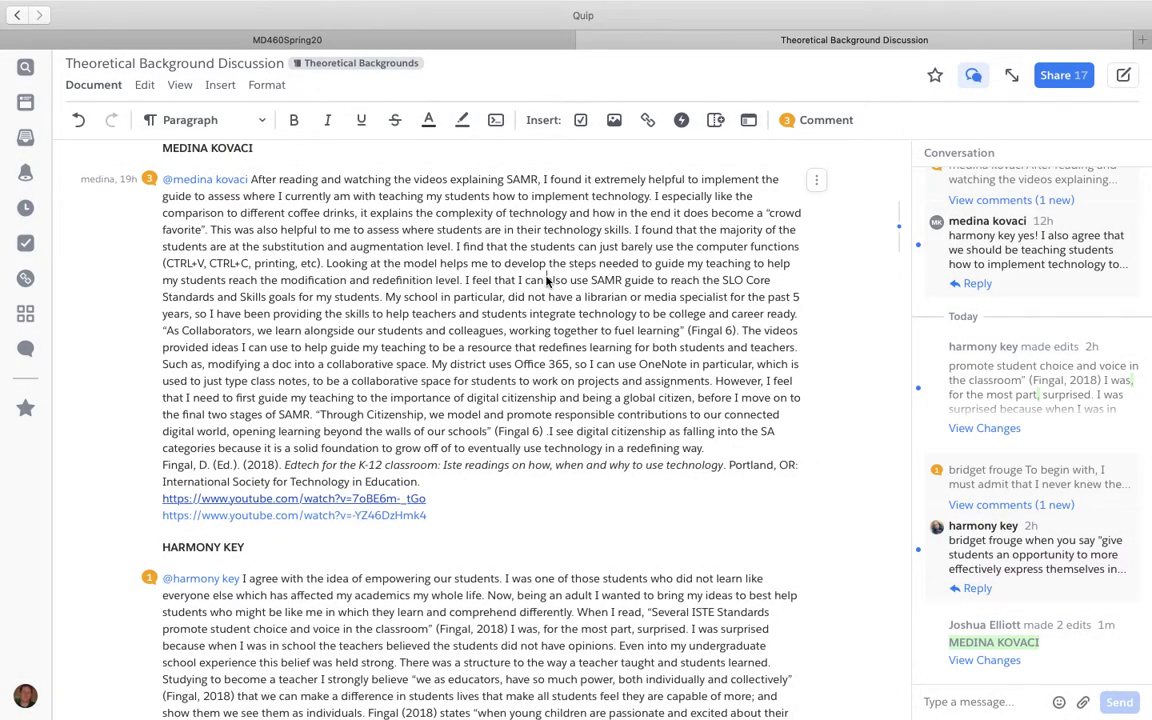
{"action": "scroll", "coordinate": [410, 366], "scroll_direction": "down", "scroll_amount": 3}
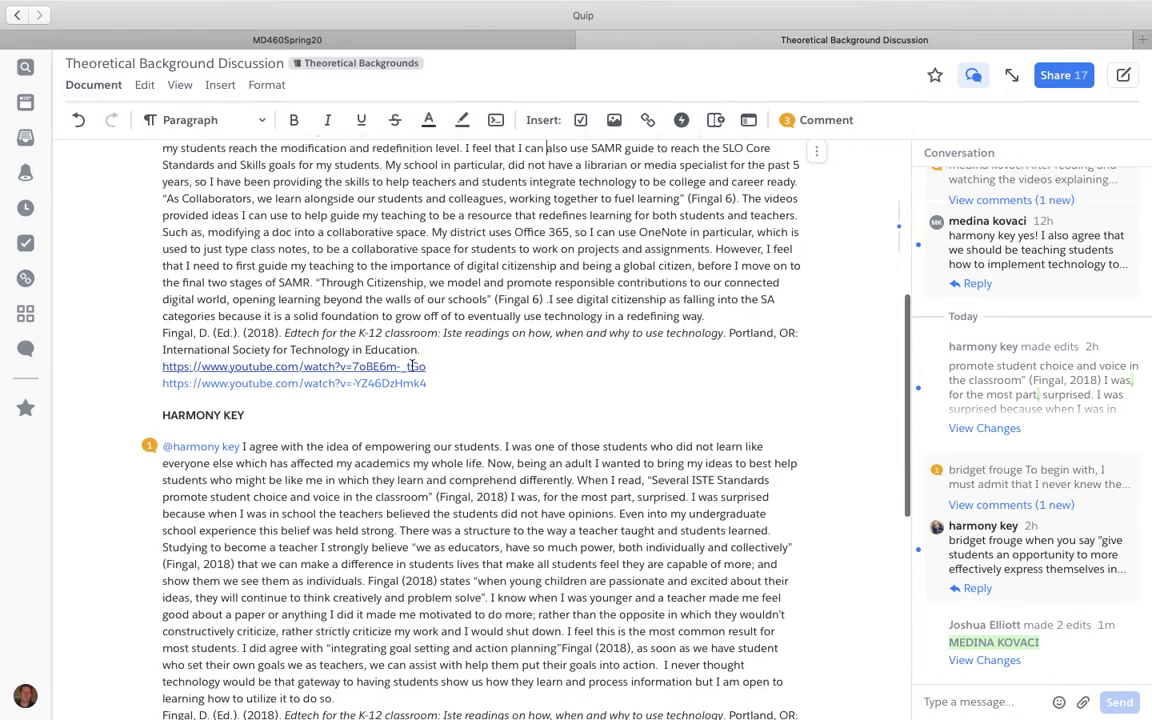
{"action": "scroll", "coordinate": [410, 366], "scroll_direction": "down", "scroll_amount": 1}
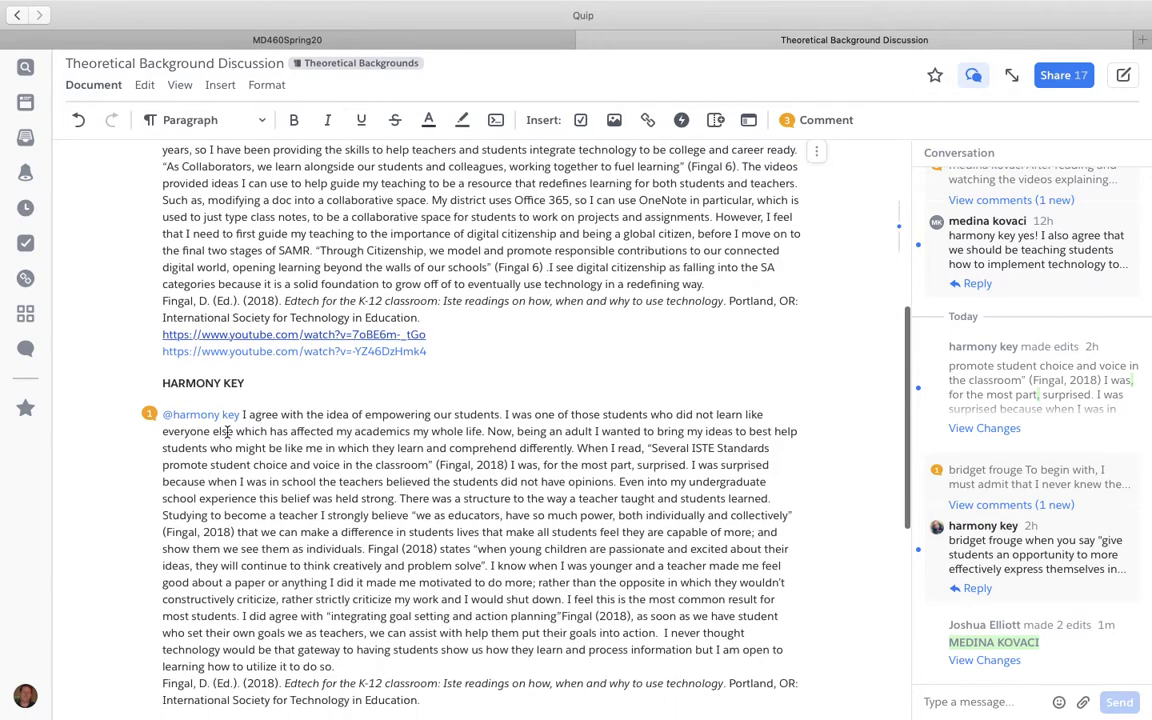
{"action": "left_click", "coordinate": [149, 414]}
{"action": "scroll", "coordinate": [305, 362], "scroll_direction": "up", "scroll_amount": 3}
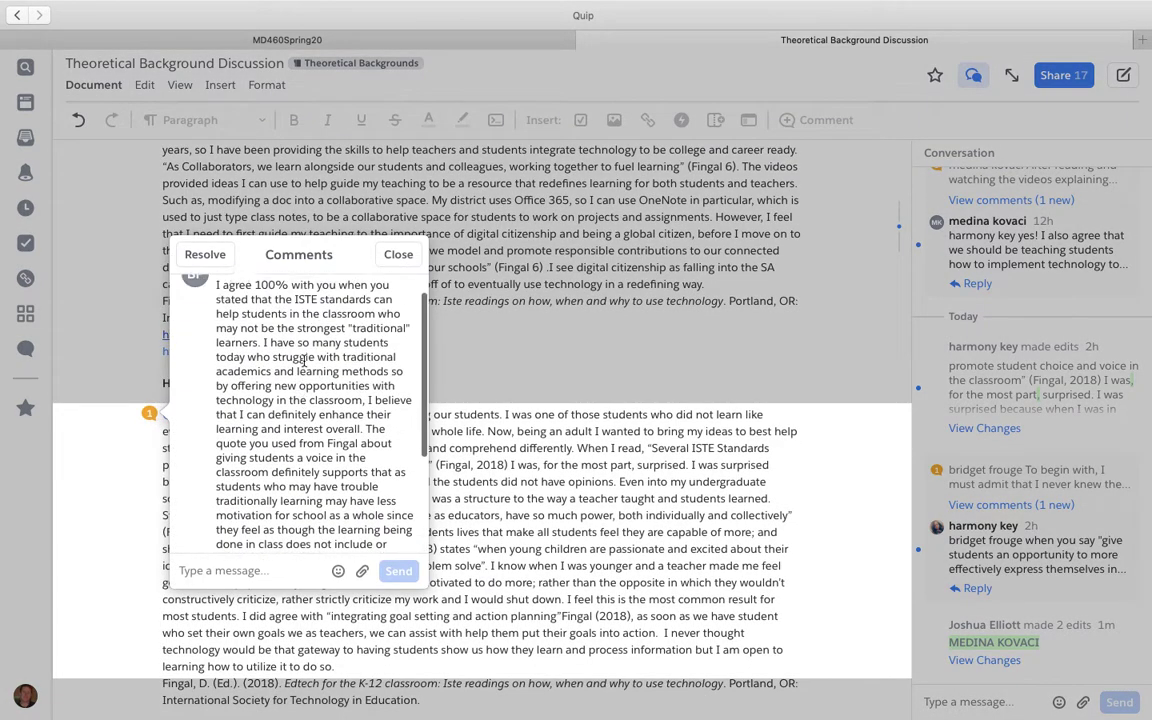
{"action": "scroll", "coordinate": [305, 362], "scroll_direction": "up", "scroll_amount": 1}
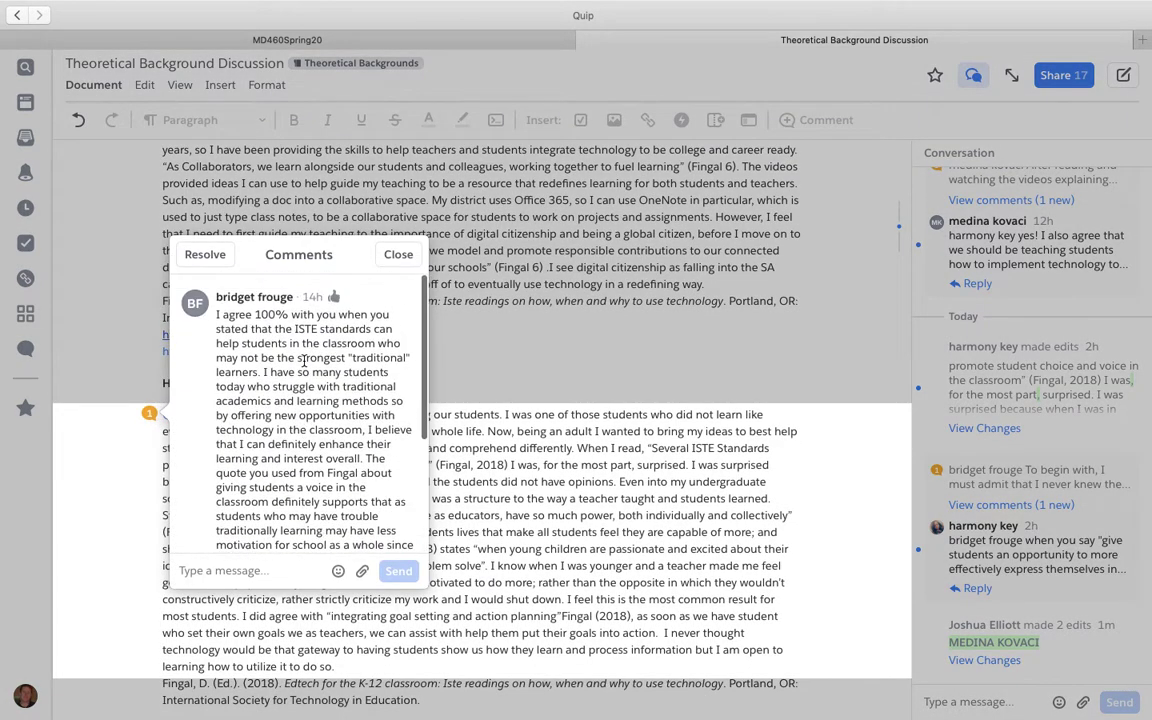
{"action": "left_click", "coordinate": [548, 200]}
{"action": "scroll", "coordinate": [584, 406], "scroll_direction": "down", "scroll_amount": 10}
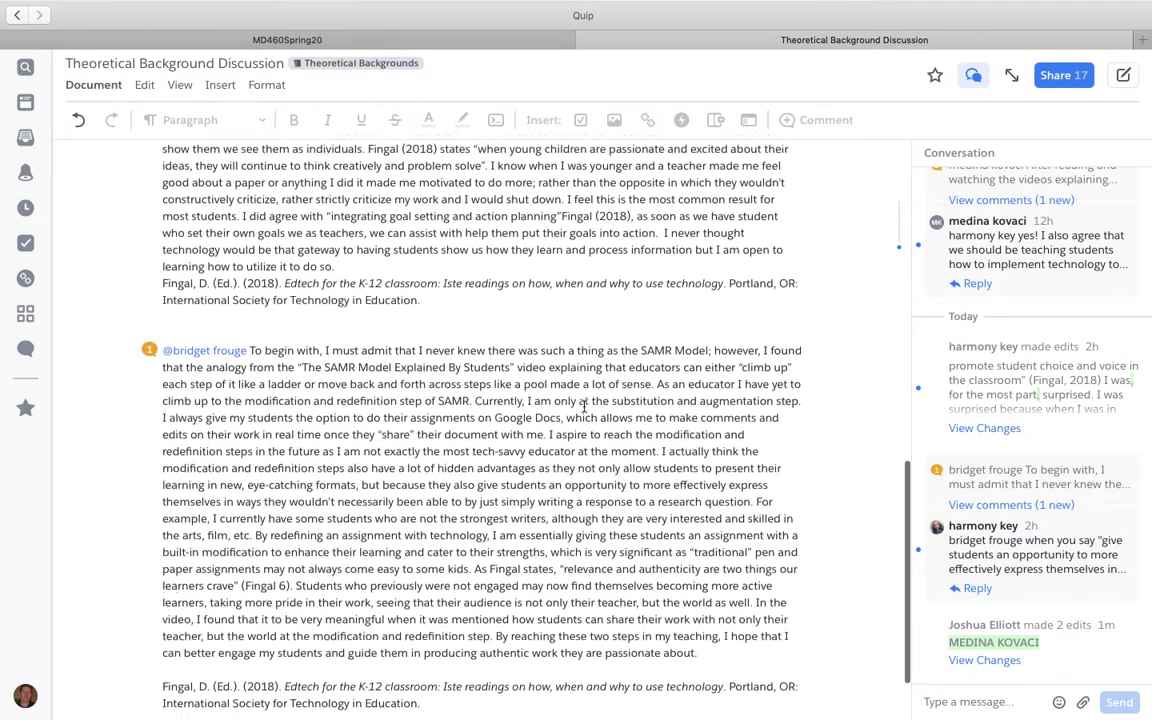
{"action": "scroll", "coordinate": [584, 406], "scroll_direction": "down", "scroll_amount": 3}
{"action": "scroll", "coordinate": [584, 406], "scroll_direction": "up", "scroll_amount": 2}
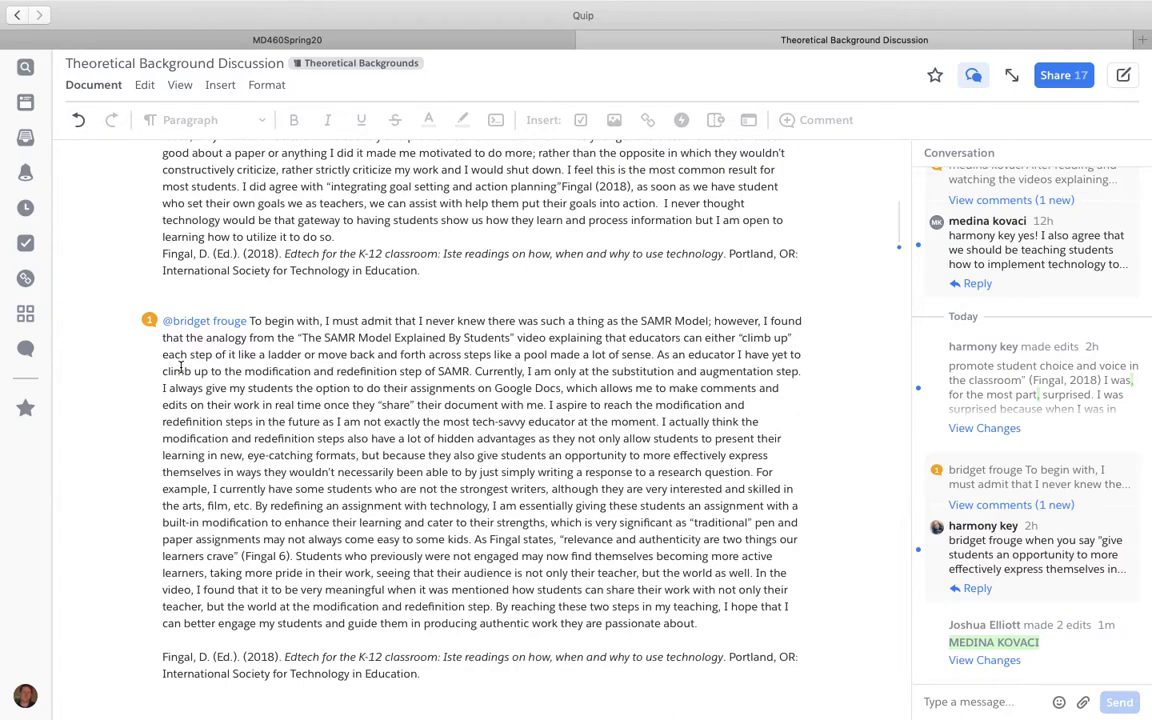
{"action": "left_click", "coordinate": [140, 296]}
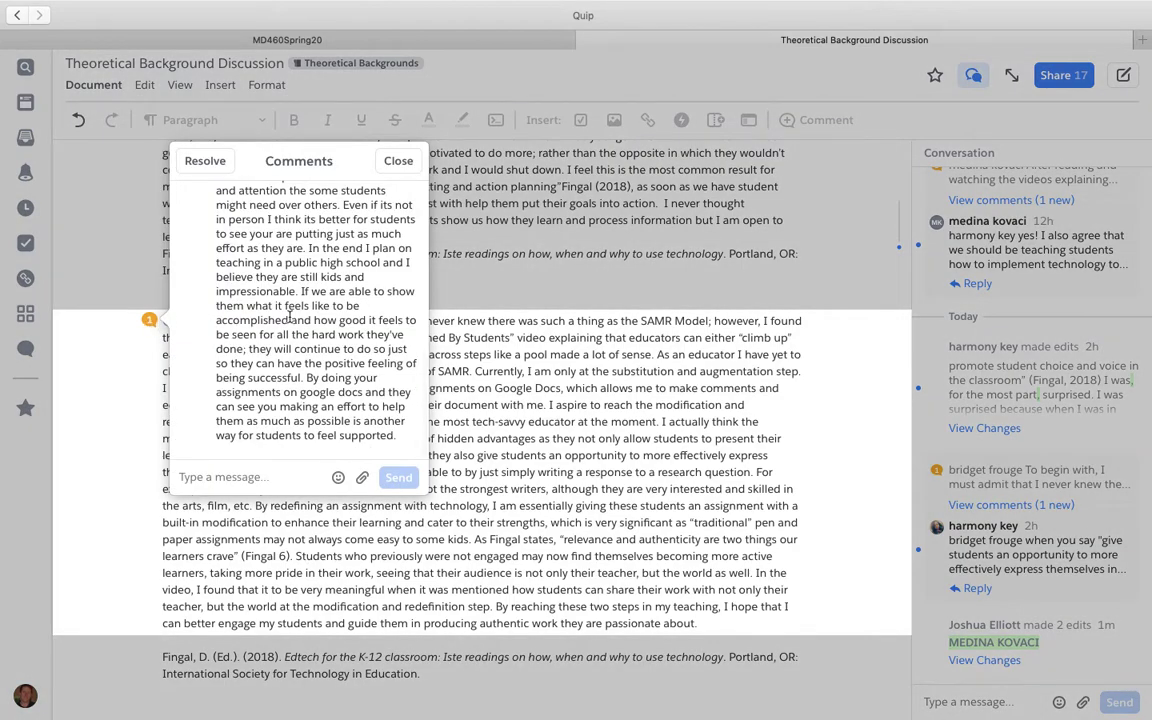
{"action": "scroll", "coordinate": [290, 313], "scroll_direction": "up", "scroll_amount": 10}
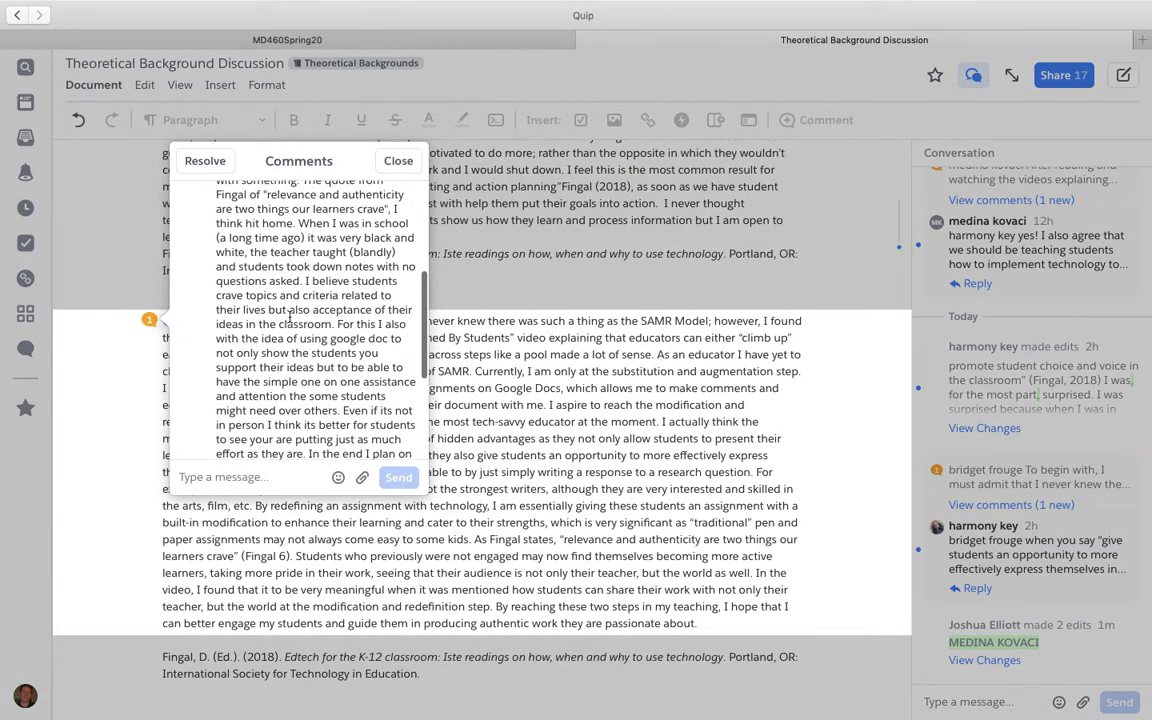
{"action": "left_click", "coordinate": [648, 404]}
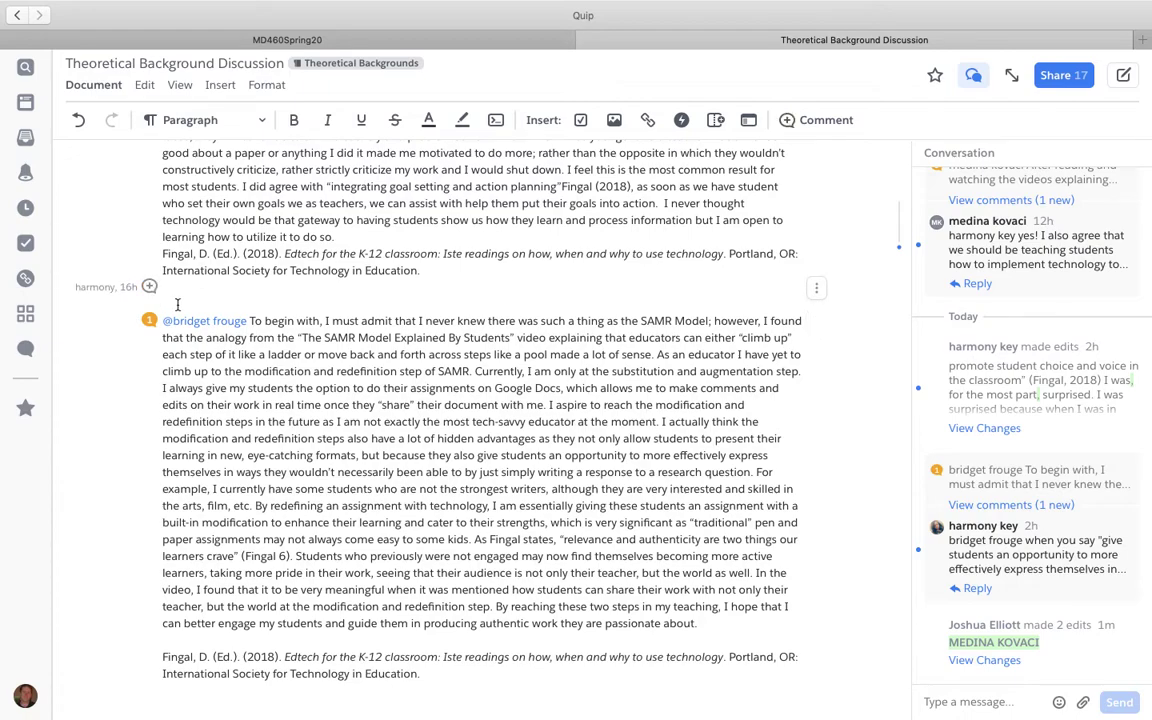
Step: Add the student's full name as a Small Heading line above the last response
{"action": "left_click", "coordinate": [178, 304]}
{"action": "left_click", "coordinate": [232, 118]}
{"action": "left_click", "coordinate": [190, 216]}
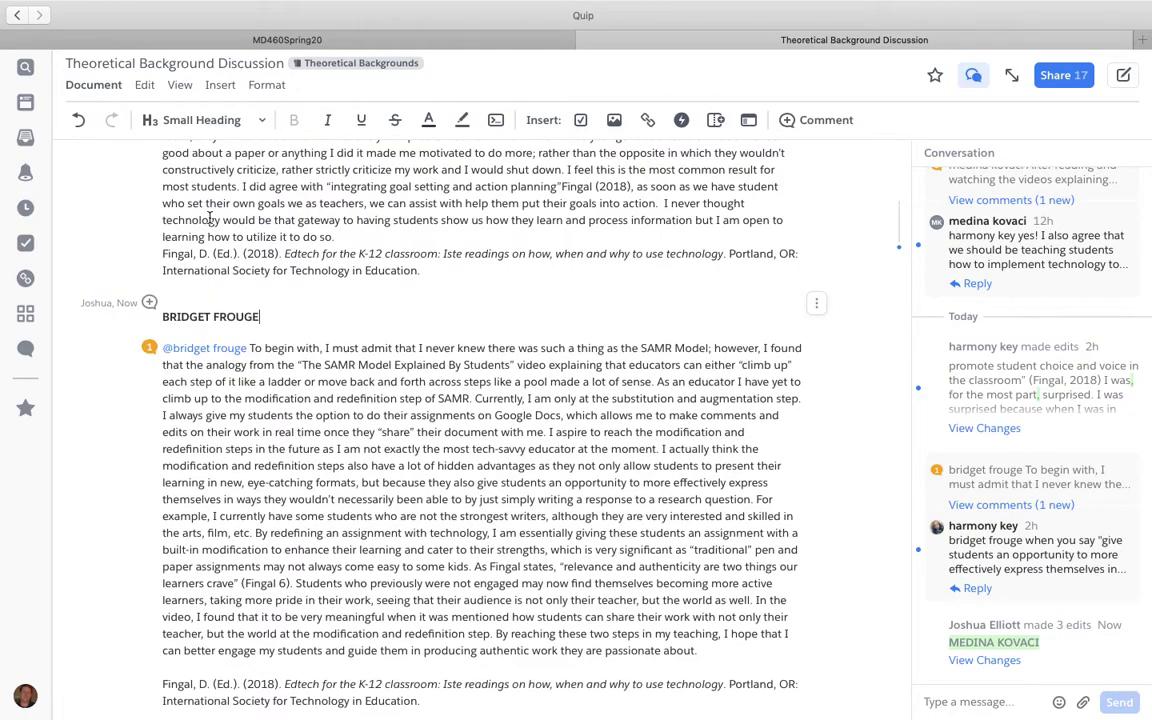
Step: Scroll through the responses to check the name headings, then return to the Theoretical Backgrounds folder
{"action": "scroll", "coordinate": [375, 480], "scroll_direction": "up", "scroll_amount": 1}
{"action": "scroll", "coordinate": [375, 480], "scroll_direction": "up", "scroll_amount": 8}
{"action": "scroll", "coordinate": [375, 480], "scroll_direction": "down", "scroll_amount": 5}
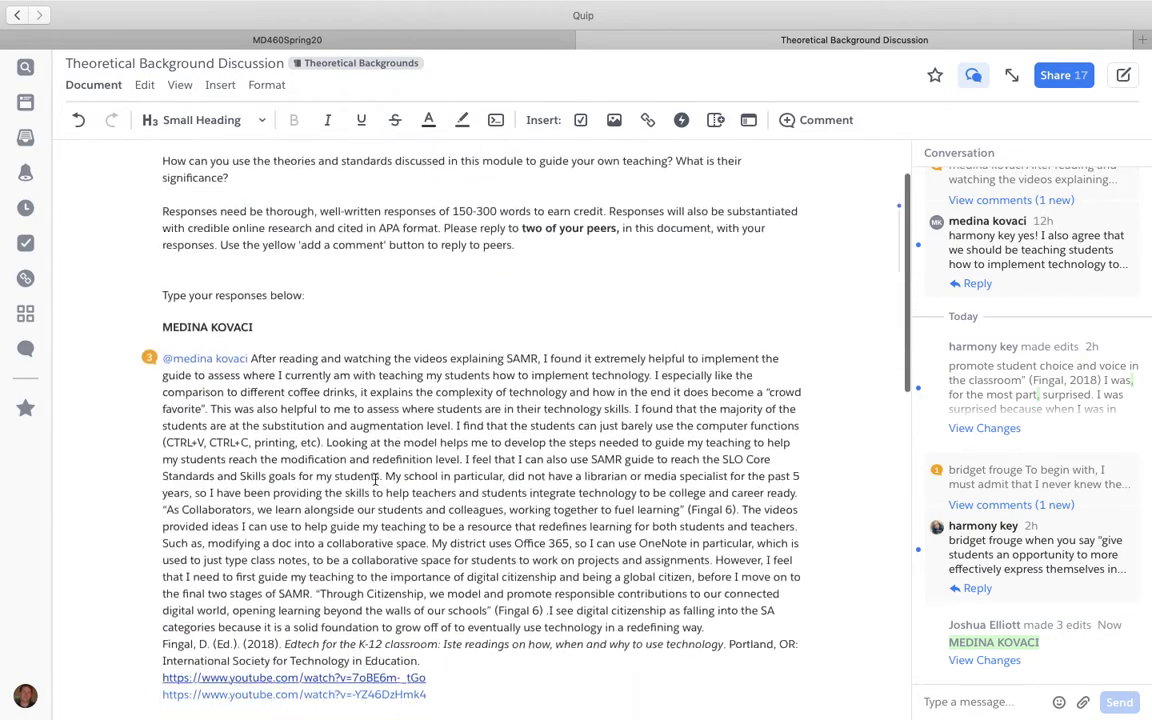
{"action": "scroll", "coordinate": [375, 480], "scroll_direction": "down", "scroll_amount": 5}
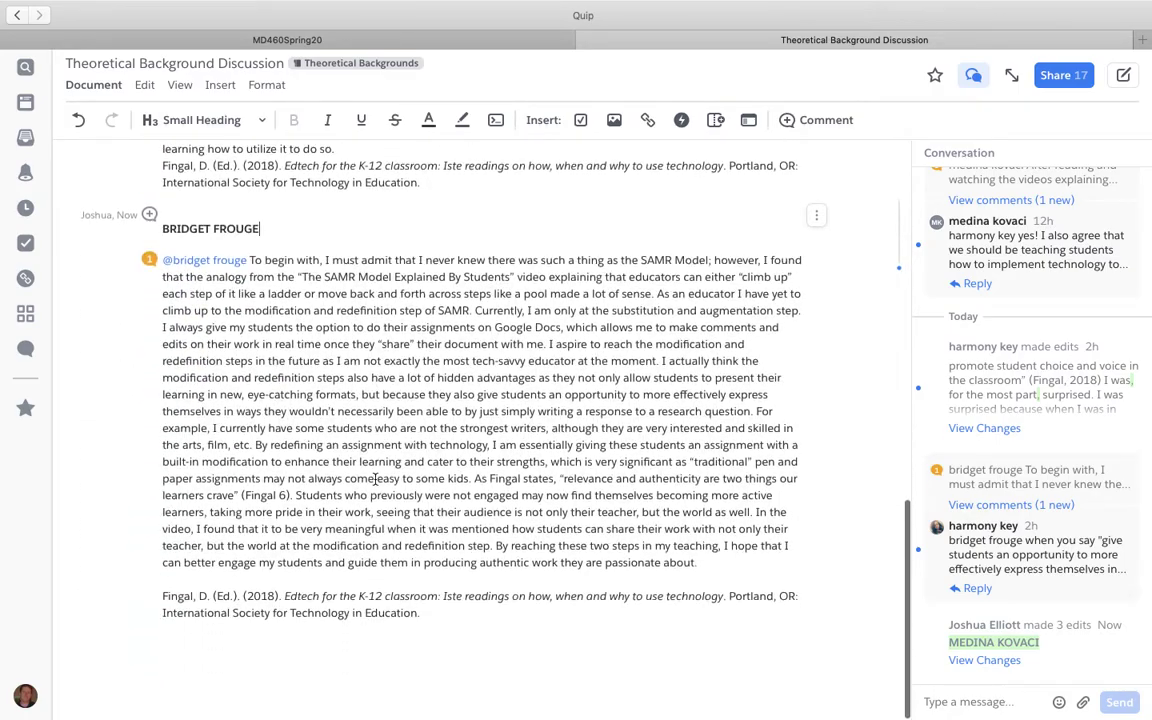
{"action": "scroll", "coordinate": [375, 480], "scroll_direction": "up", "scroll_amount": 5}
{"action": "scroll", "coordinate": [375, 480], "scroll_direction": "up", "scroll_amount": 10}
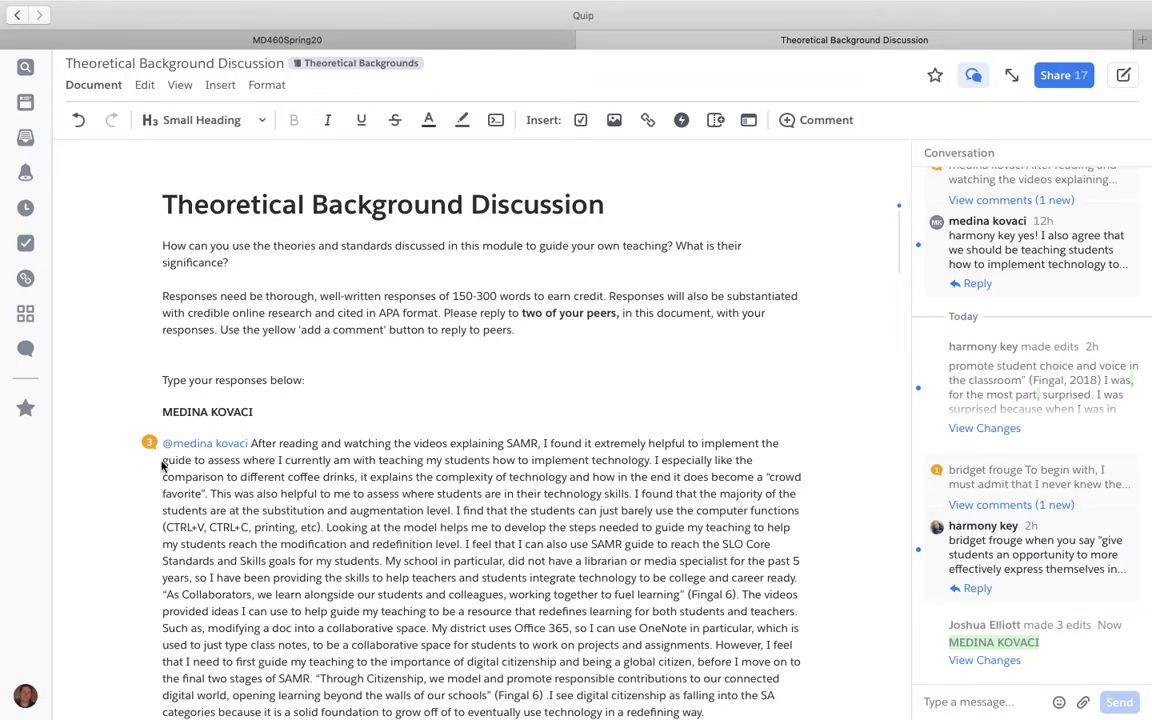
{"action": "scroll", "coordinate": [425, 480], "scroll_direction": "down", "scroll_amount": 3}
{"action": "scroll", "coordinate": [425, 480], "scroll_direction": "down", "scroll_amount": 7}
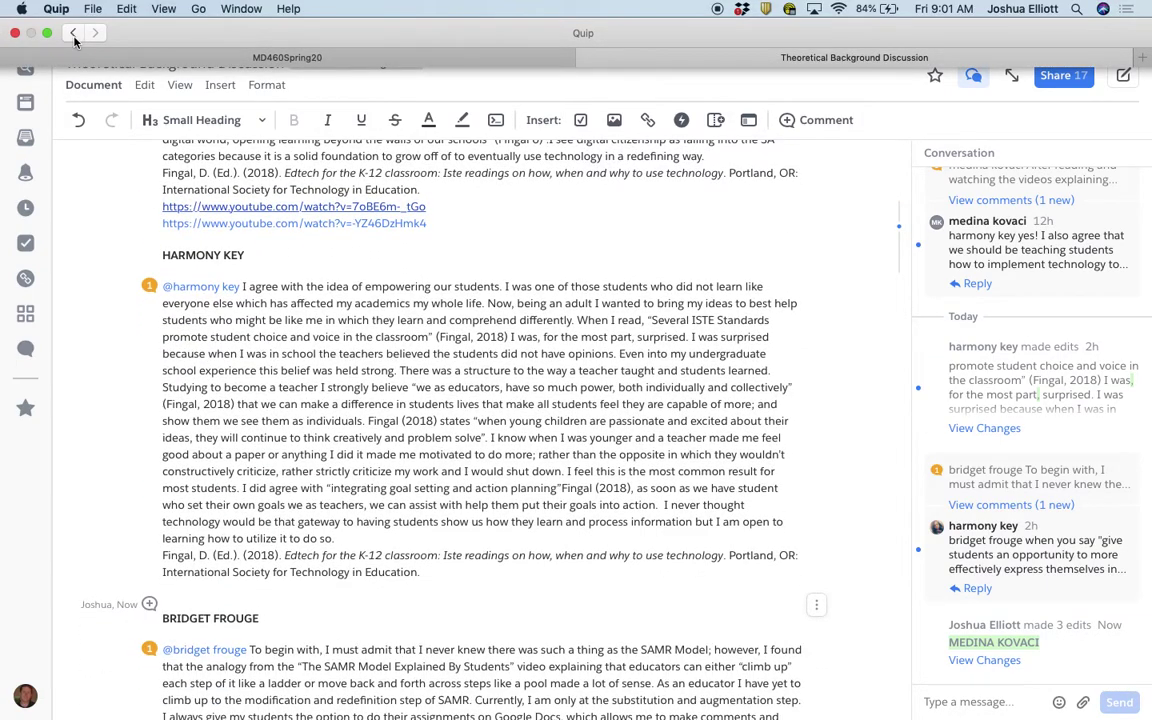
{"action": "left_click", "coordinate": [73, 33]}
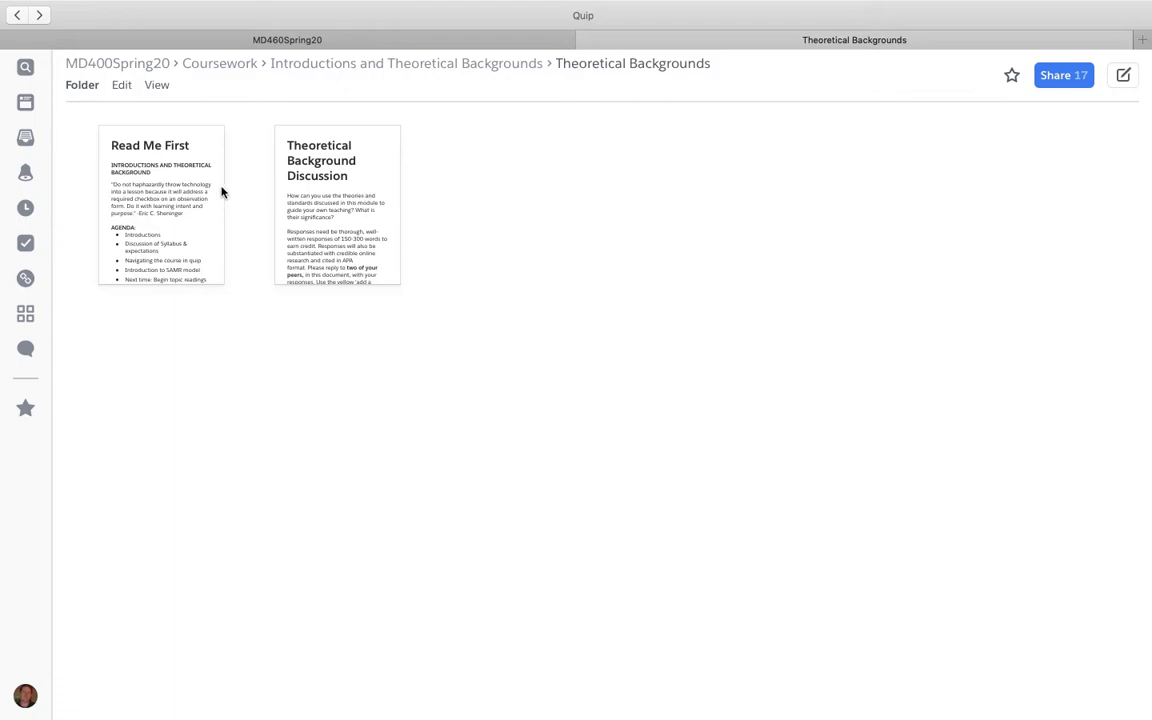
Step: Revisit the Theoretical Background Discussion through the folder breadcrumbs, then go up to the Coursework folder
{"action": "left_click", "coordinate": [393, 63]}
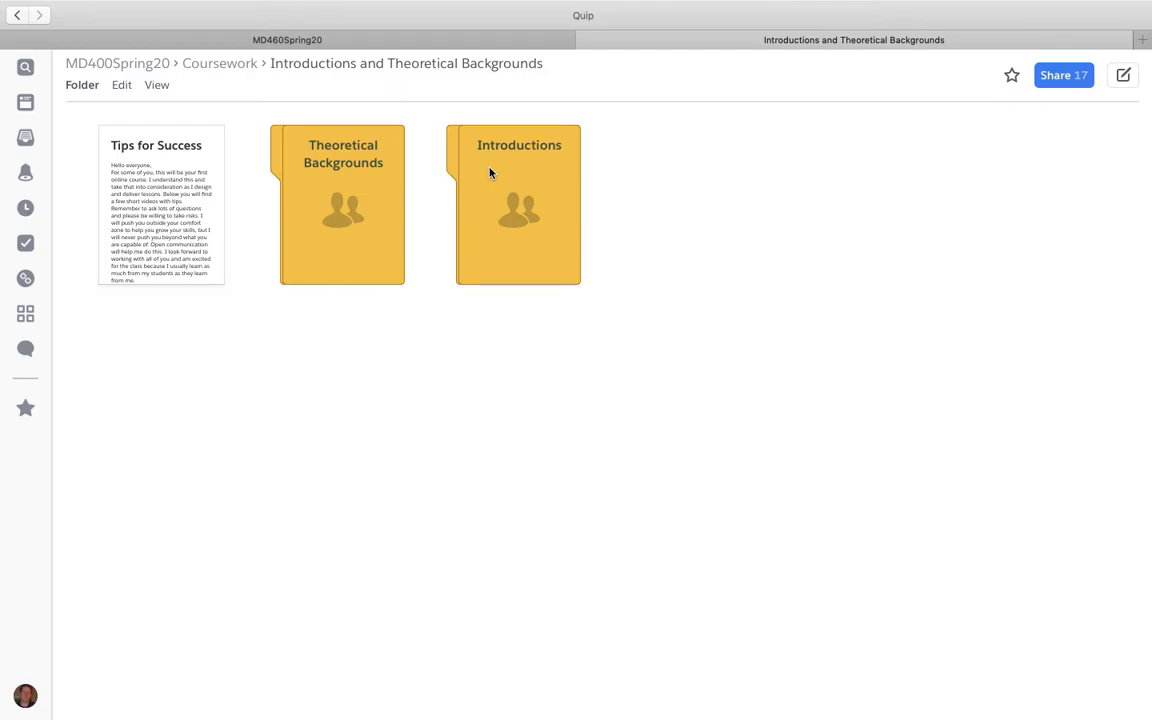
{"action": "left_click", "coordinate": [369, 177]}
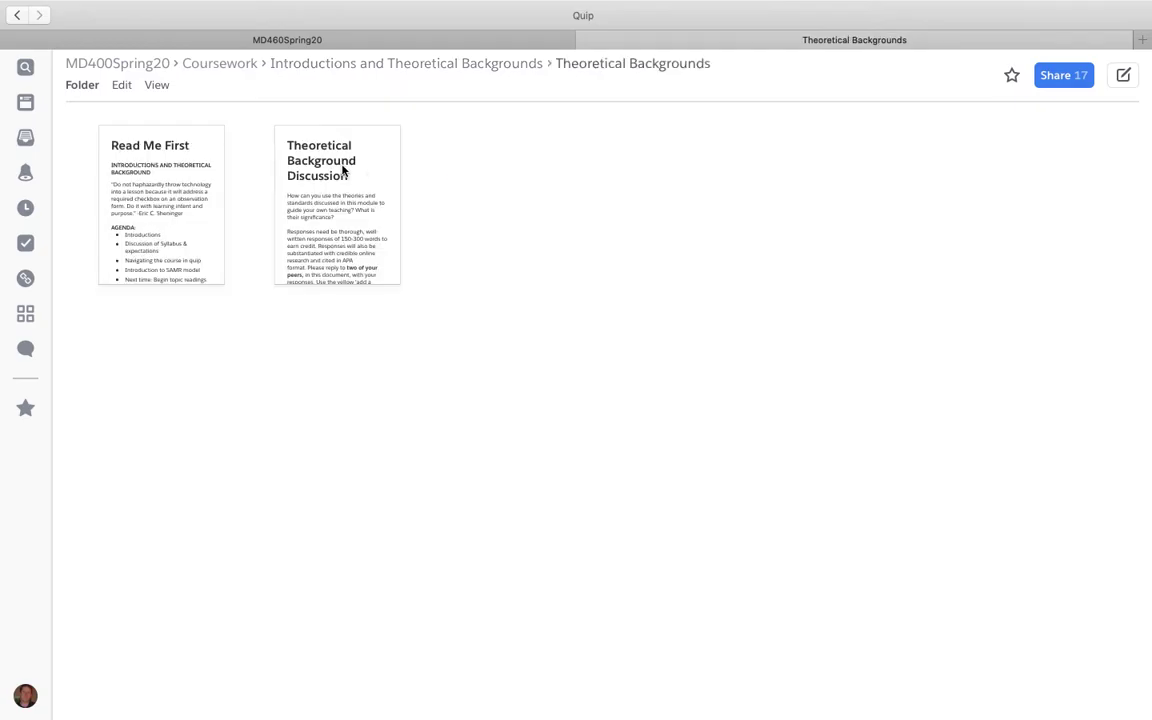
{"action": "left_click", "coordinate": [342, 170]}
{"action": "scroll", "coordinate": [497, 640], "scroll_direction": "down", "scroll_amount": 10}
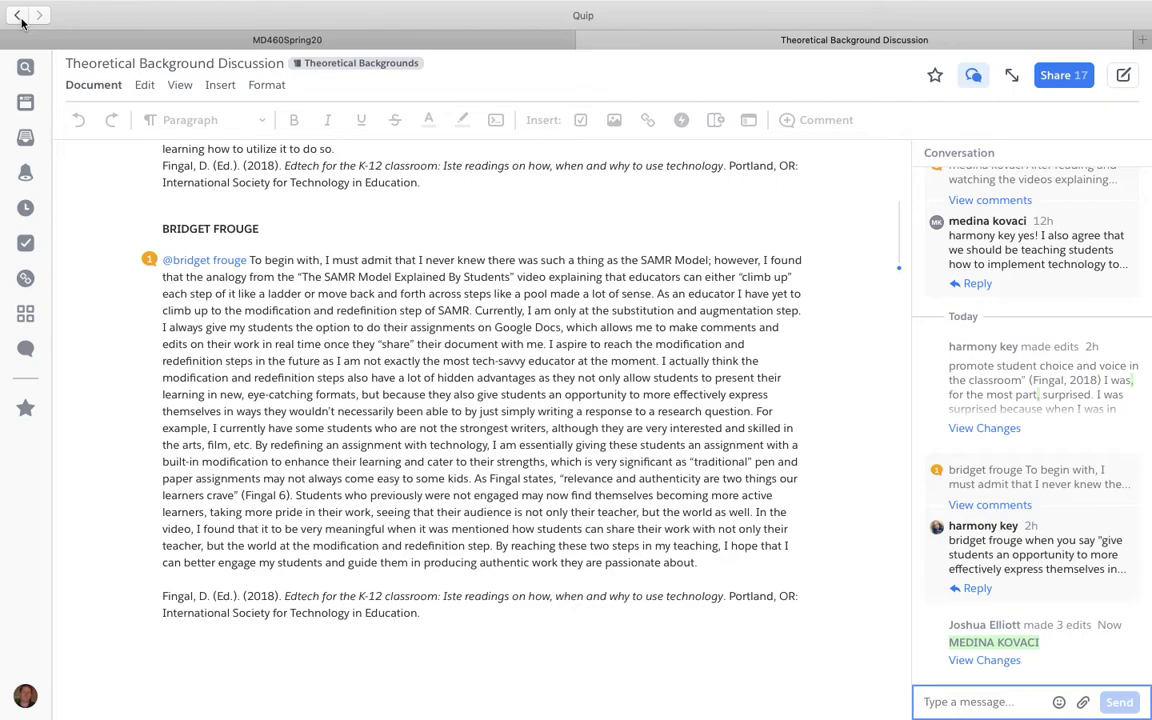
{"action": "left_click", "coordinate": [19, 17]}
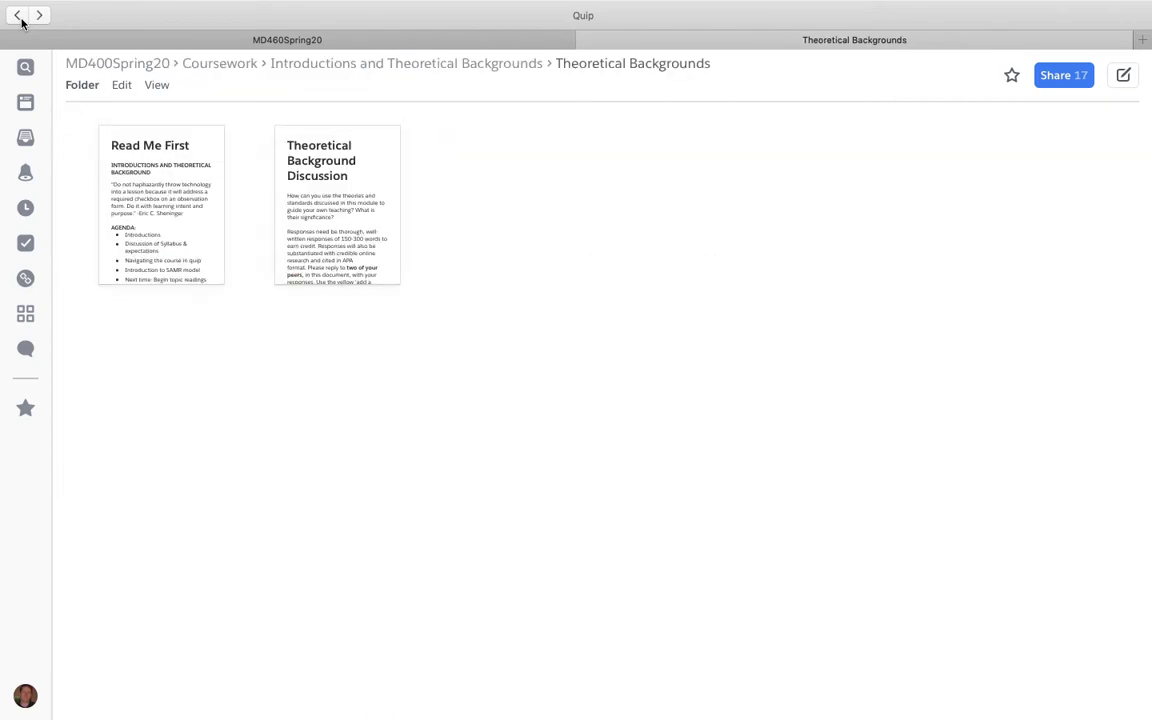
{"action": "left_click", "coordinate": [238, 63]}
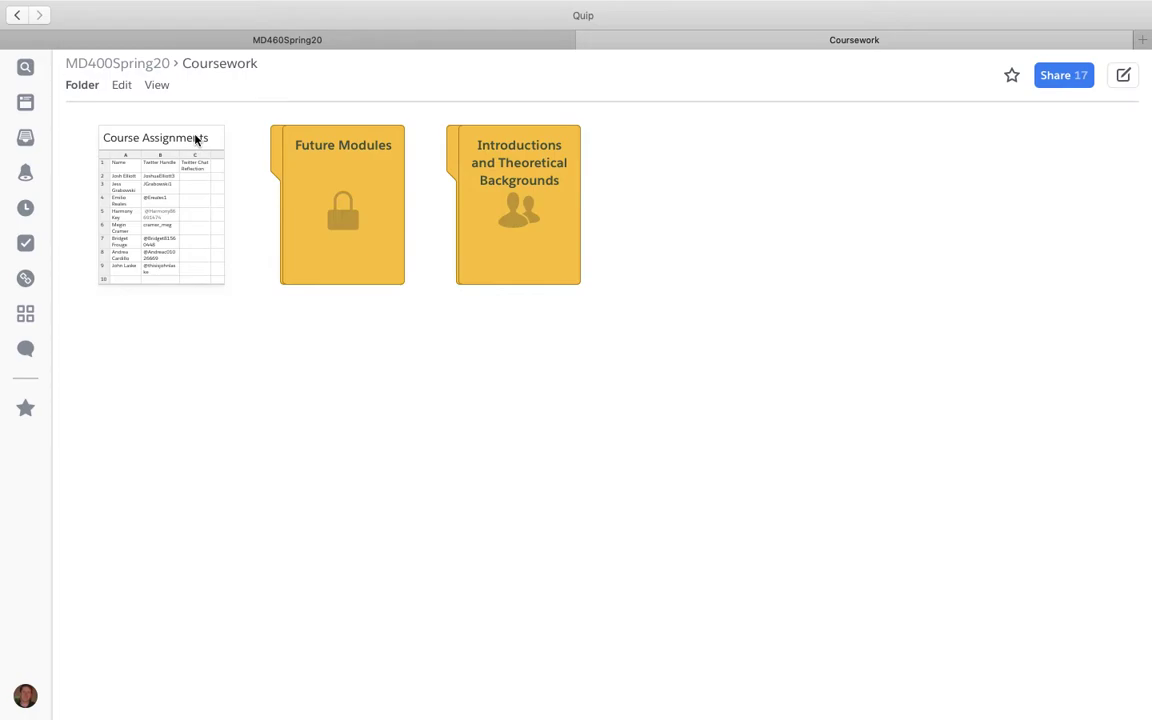
Step: View the Course Assignments spreadsheet, then open the M400Spring20 calendar from the MD400Spring20 folder
{"action": "left_click", "coordinate": [197, 141]}
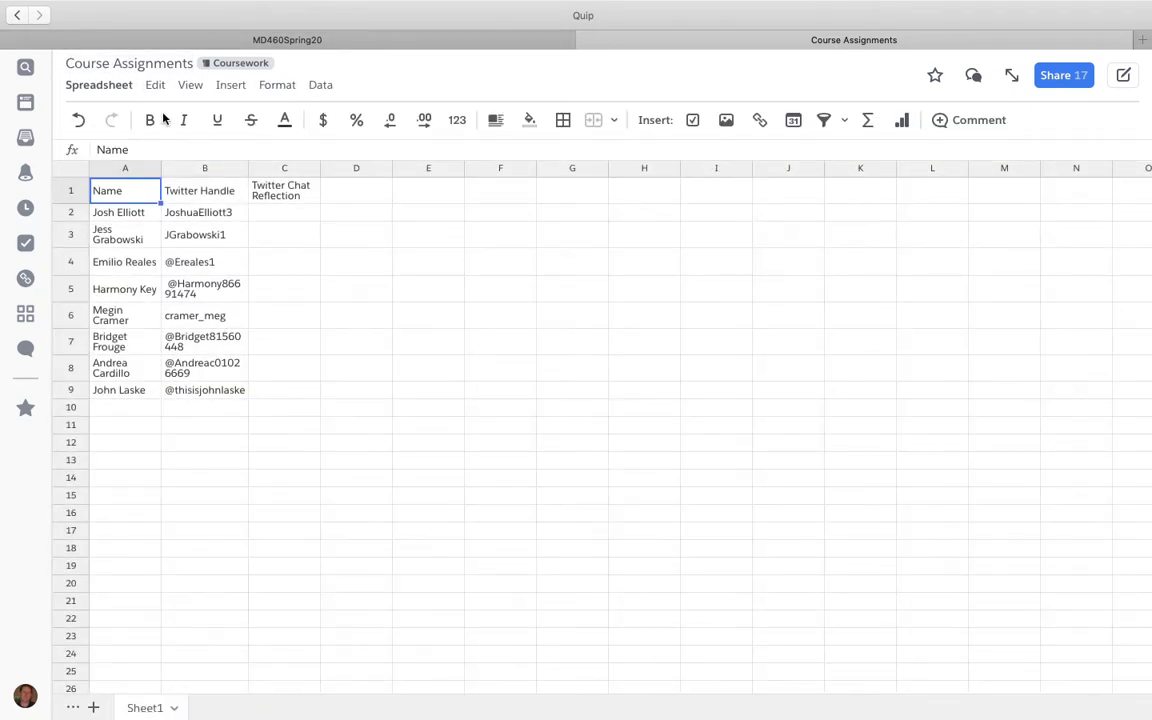
{"action": "left_click", "coordinate": [20, 15]}
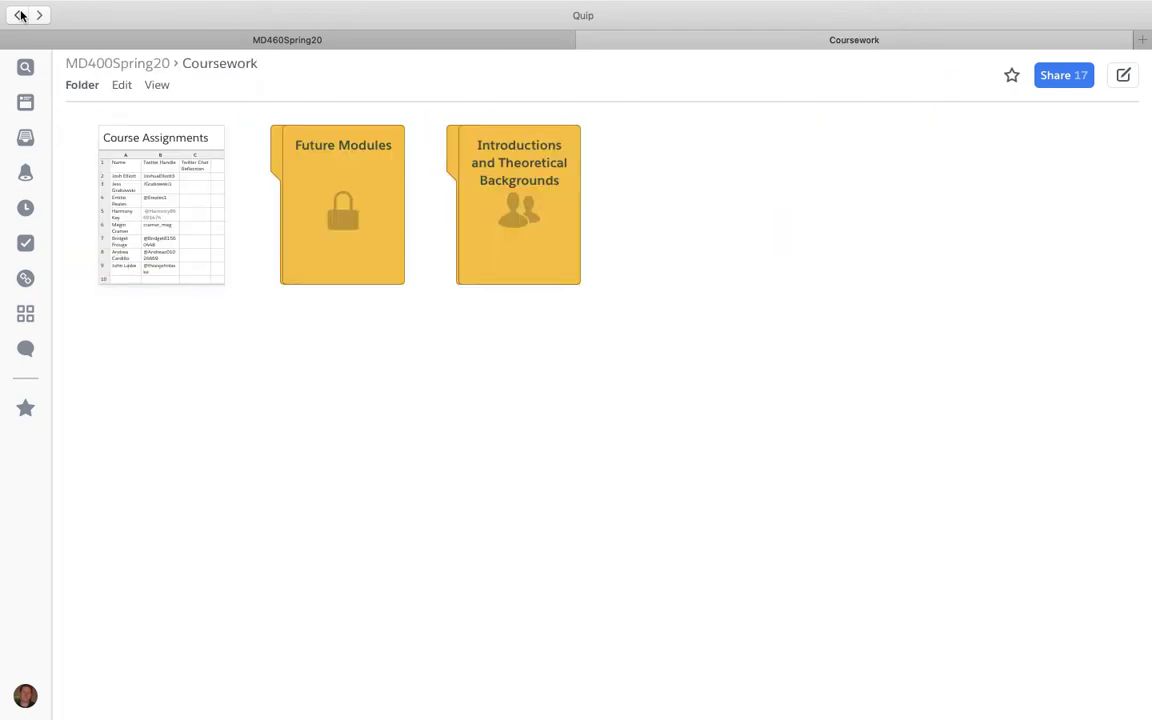
{"action": "left_click", "coordinate": [135, 66]}
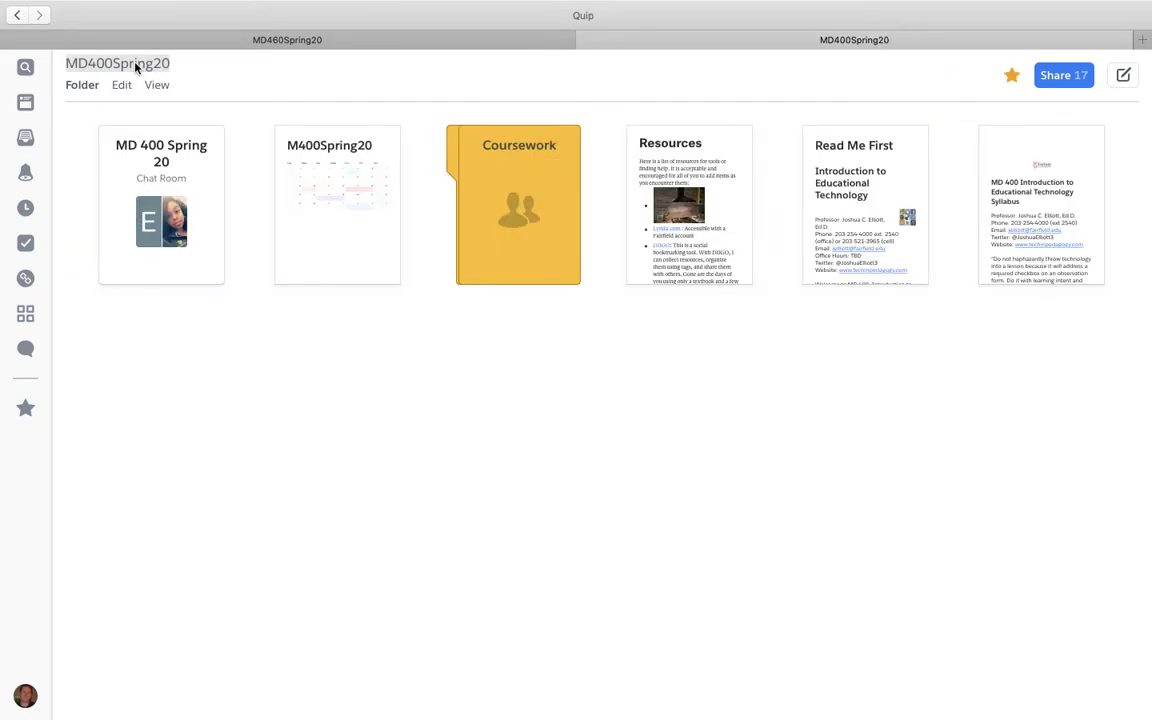
{"action": "left_click", "coordinate": [306, 145]}
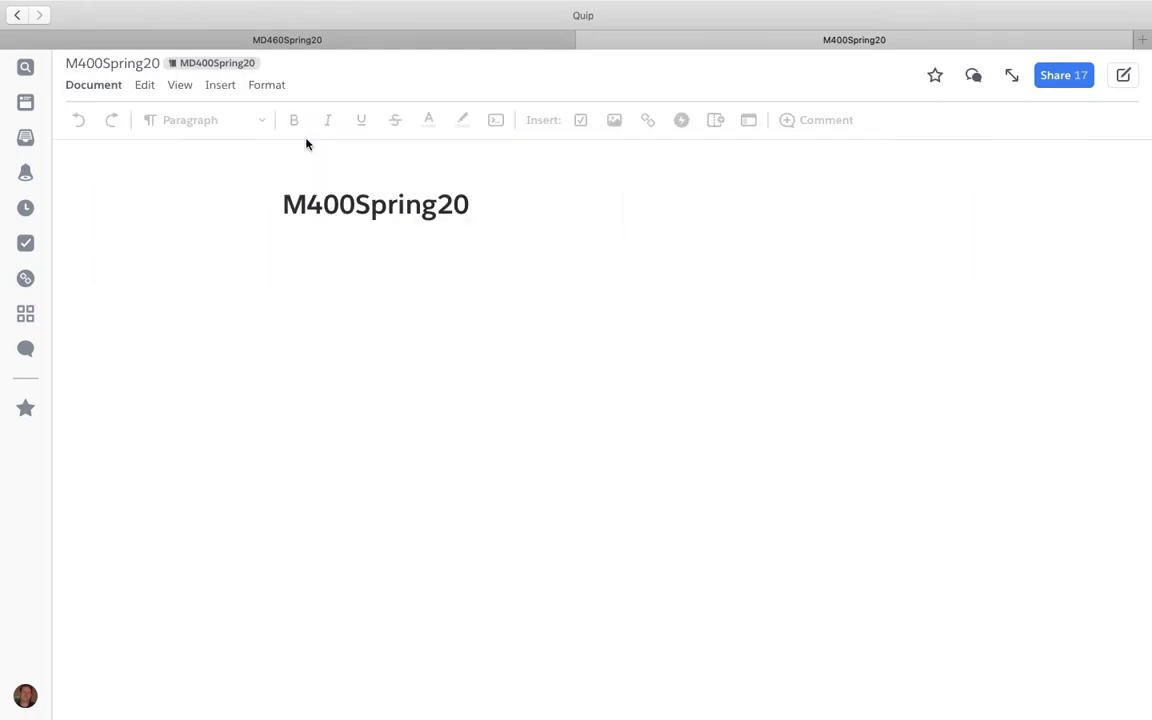
{"action": "left_click", "coordinate": [18, 15]}
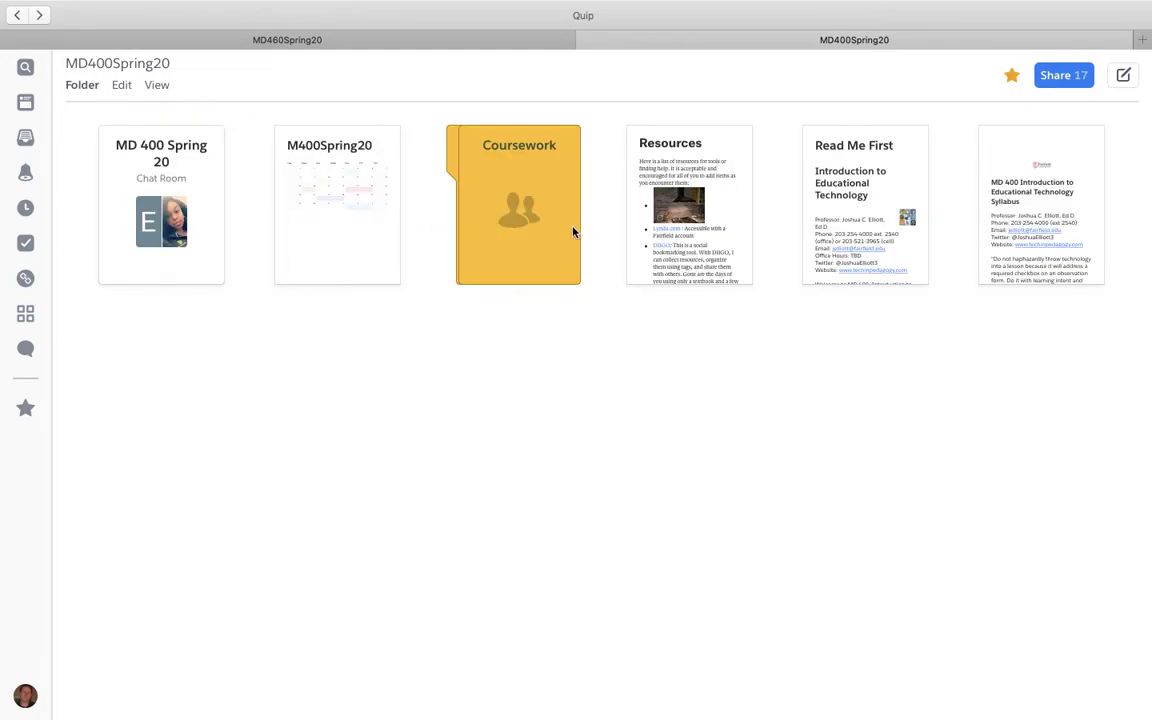